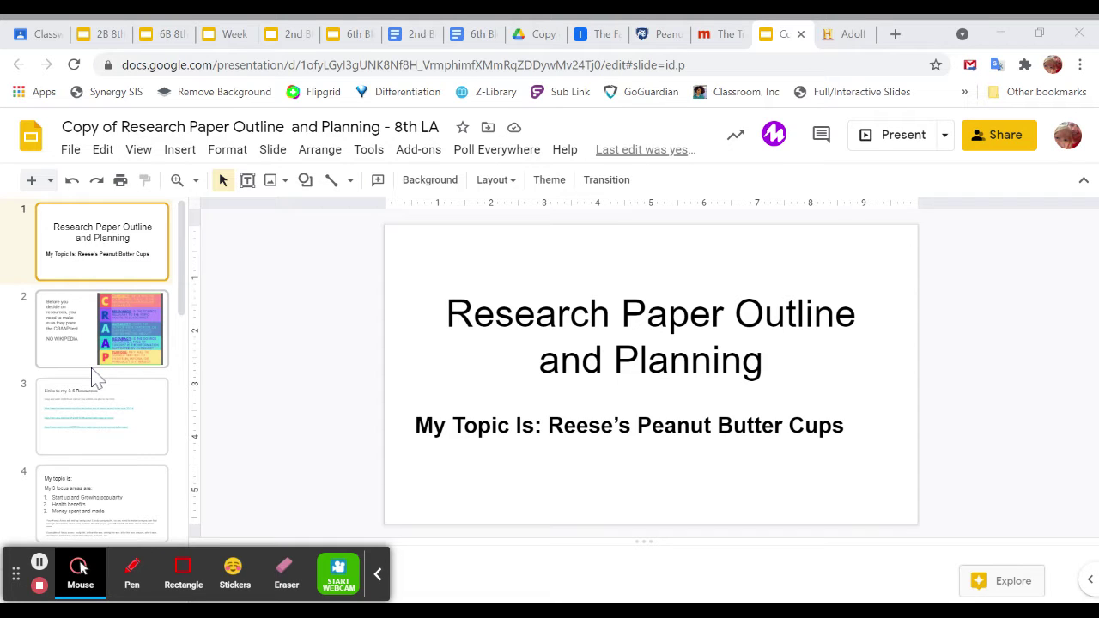
Step: Skim the presentation's slides and open the one titled "Links to my 3-5 Resources"
{"action": "scroll", "coordinate": [94, 378], "scroll_direction": "down", "scroll_amount": 3}
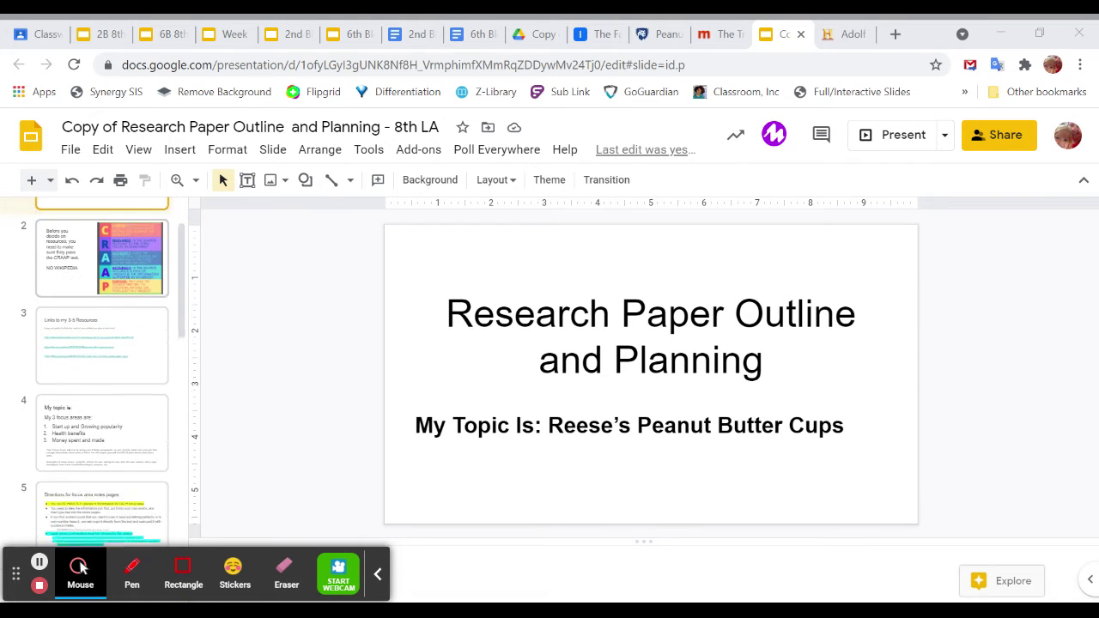
{"action": "scroll", "coordinate": [102, 370], "scroll_direction": "down", "scroll_amount": 3}
{"action": "scroll", "coordinate": [101, 369], "scroll_direction": "up", "scroll_amount": 1}
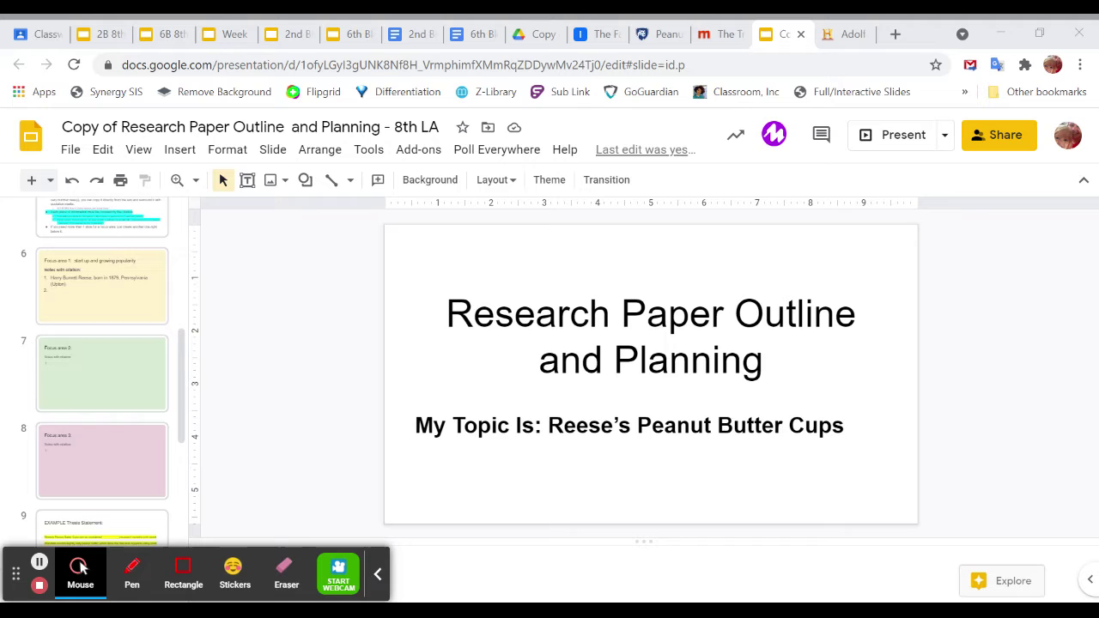
{"action": "scroll", "coordinate": [102, 370], "scroll_direction": "up", "scroll_amount": 3}
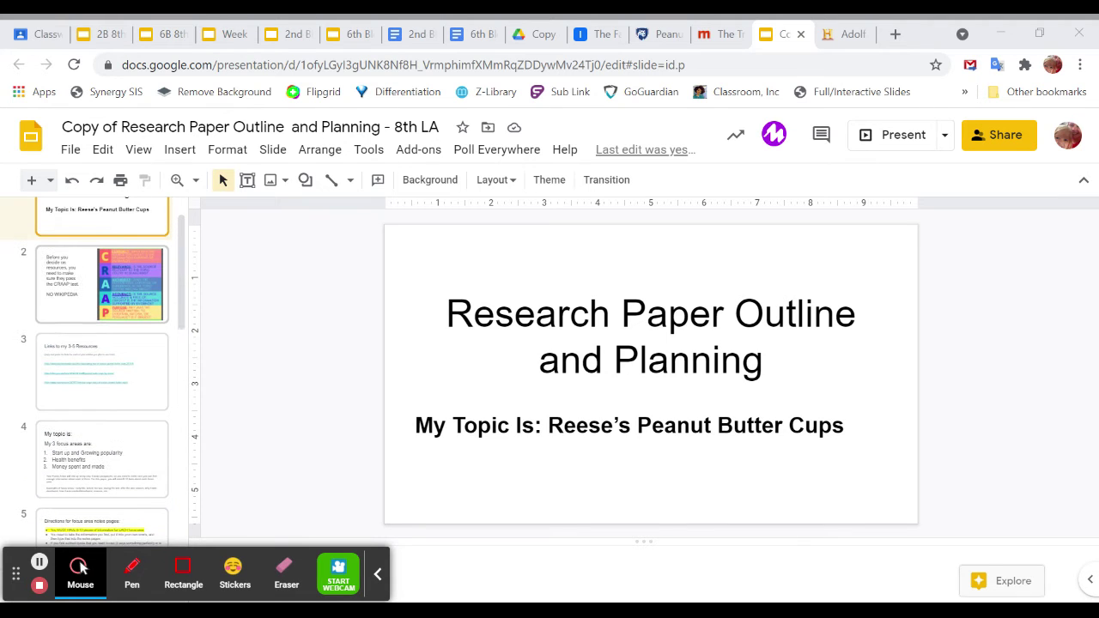
{"action": "scroll", "coordinate": [100, 317], "scroll_direction": "up", "scroll_amount": 1}
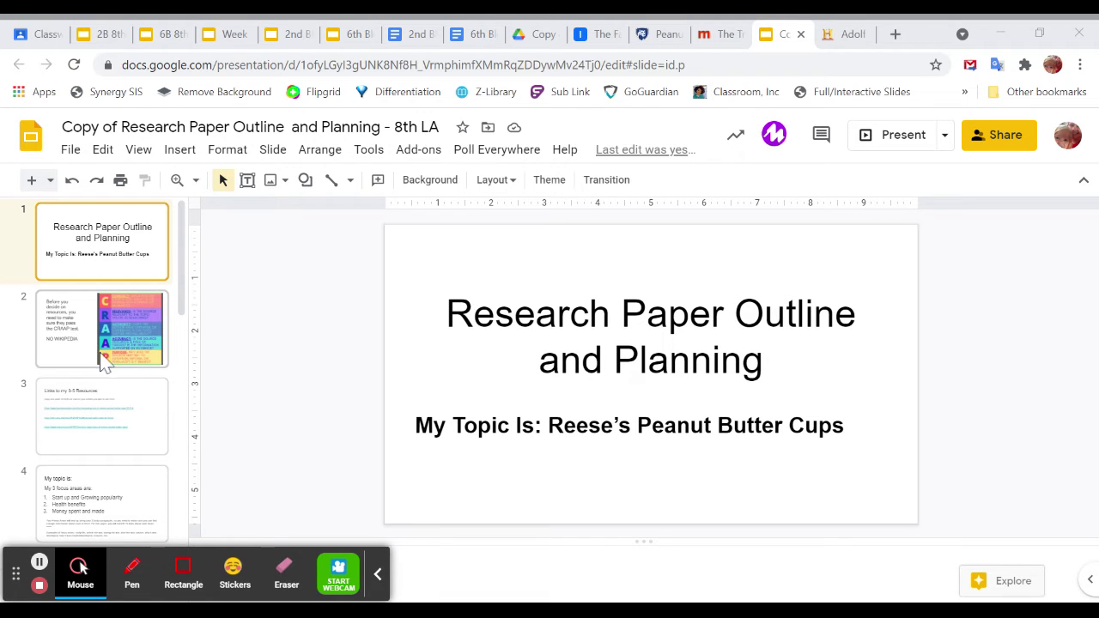
{"action": "left_click", "coordinate": [148, 437]}
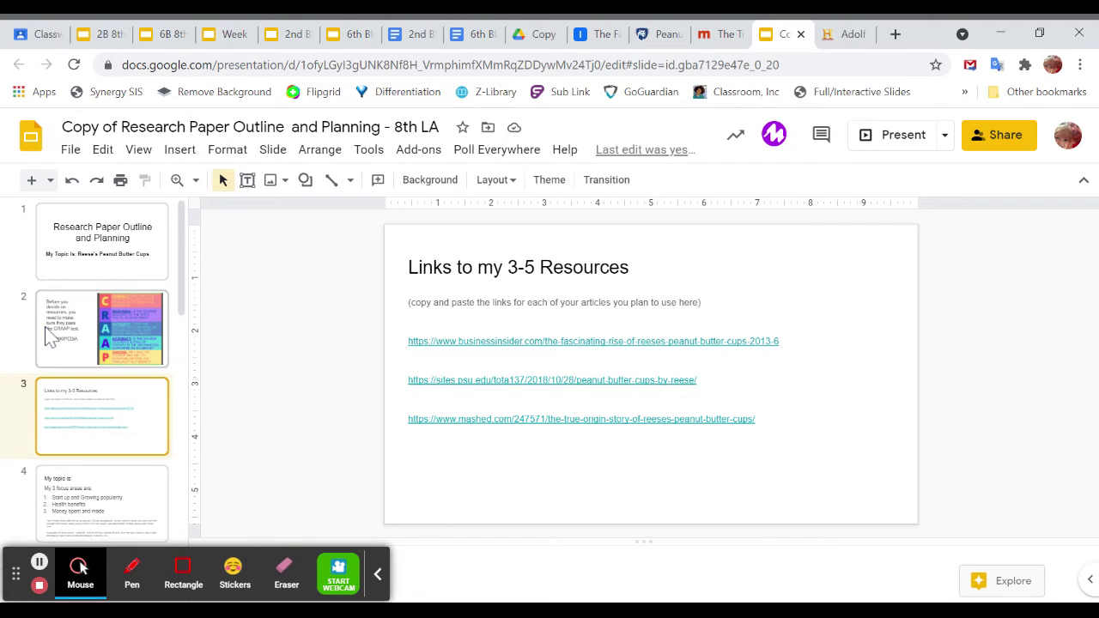
Step: Review the slide with the three focus areas and the directions for the focus area notes pages
{"action": "scroll", "coordinate": [49, 334], "scroll_direction": "down", "scroll_amount": 2}
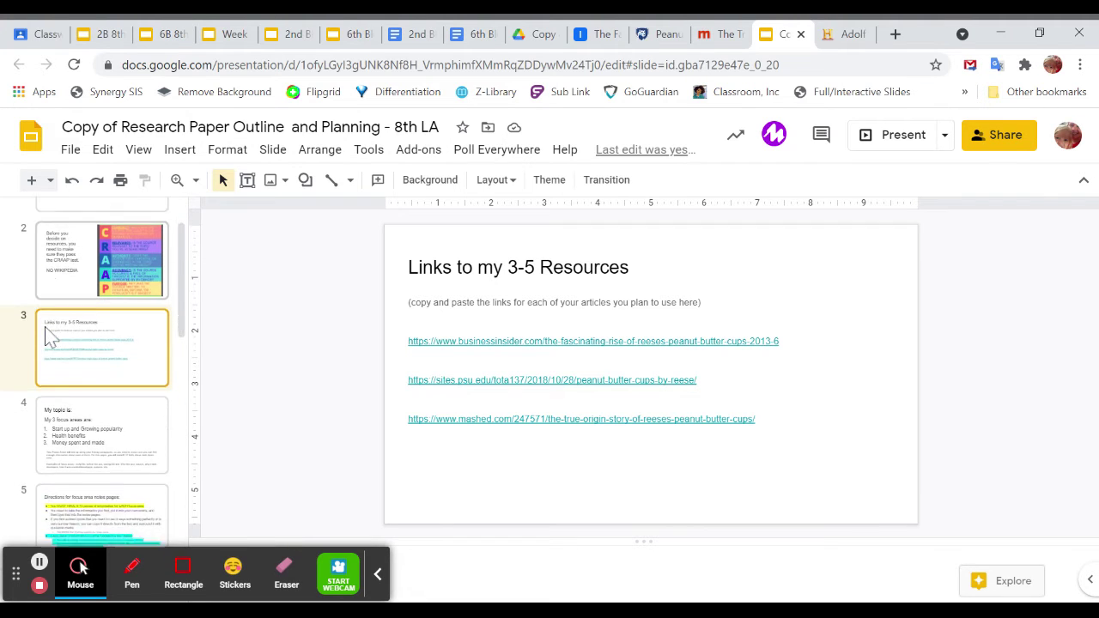
{"action": "left_click", "coordinate": [127, 415]}
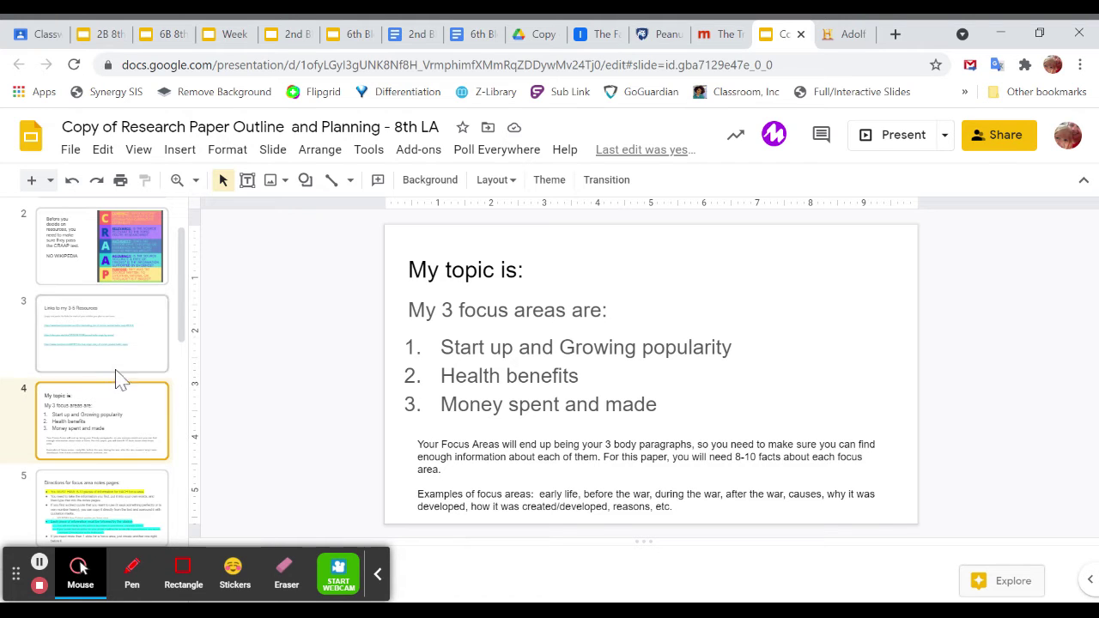
{"action": "scroll", "coordinate": [120, 436], "scroll_direction": "down", "scroll_amount": 1}
{"action": "scroll", "coordinate": [120, 436], "scroll_direction": "down", "scroll_amount": 2}
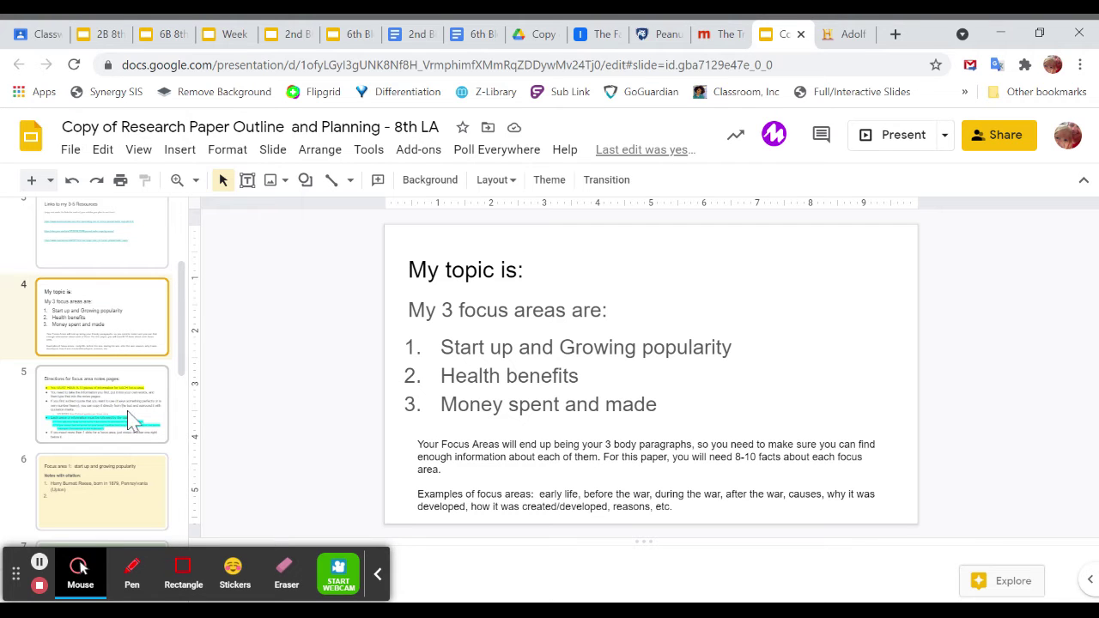
{"action": "left_click", "coordinate": [146, 420]}
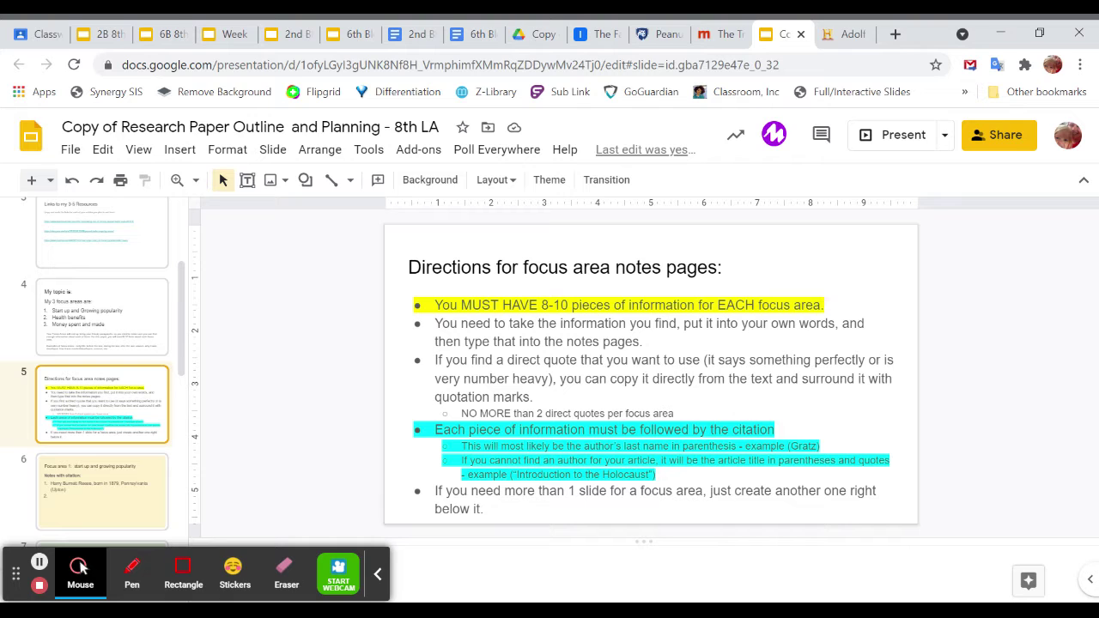
{"action": "left_click", "coordinate": [380, 507]}
{"action": "left_click", "coordinate": [102, 491]}
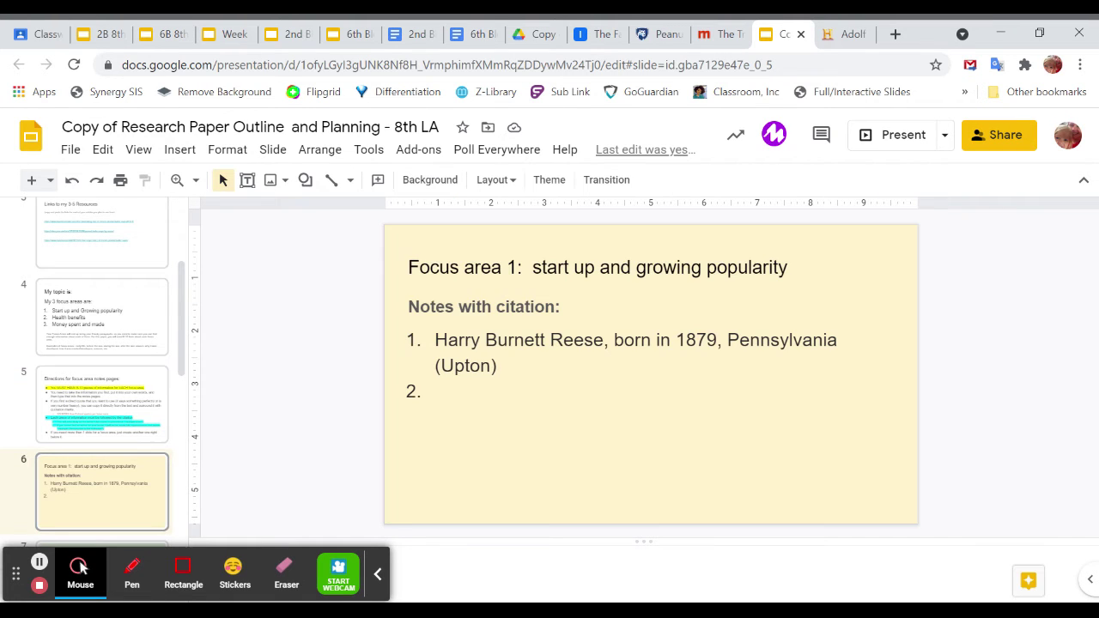
{"action": "left_click", "coordinate": [102, 404]}
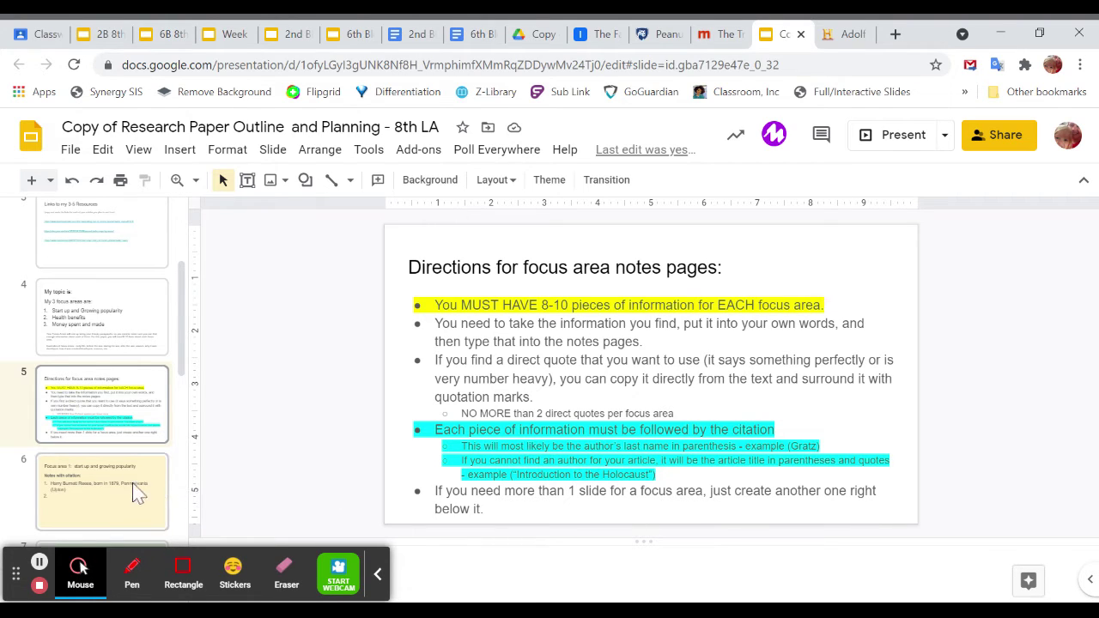
Step: Open the notes slide for focus area 1, start up and growing popularity
{"action": "scroll", "coordinate": [118, 486], "scroll_direction": "down", "scroll_amount": 3}
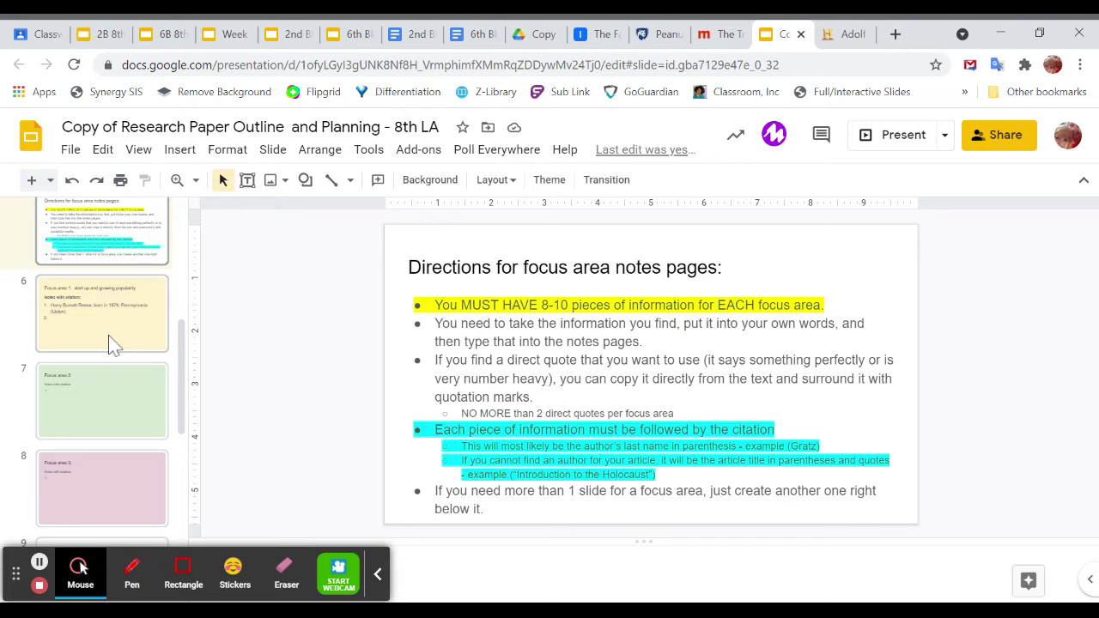
{"action": "scroll", "coordinate": [109, 344], "scroll_direction": "up", "scroll_amount": 1}
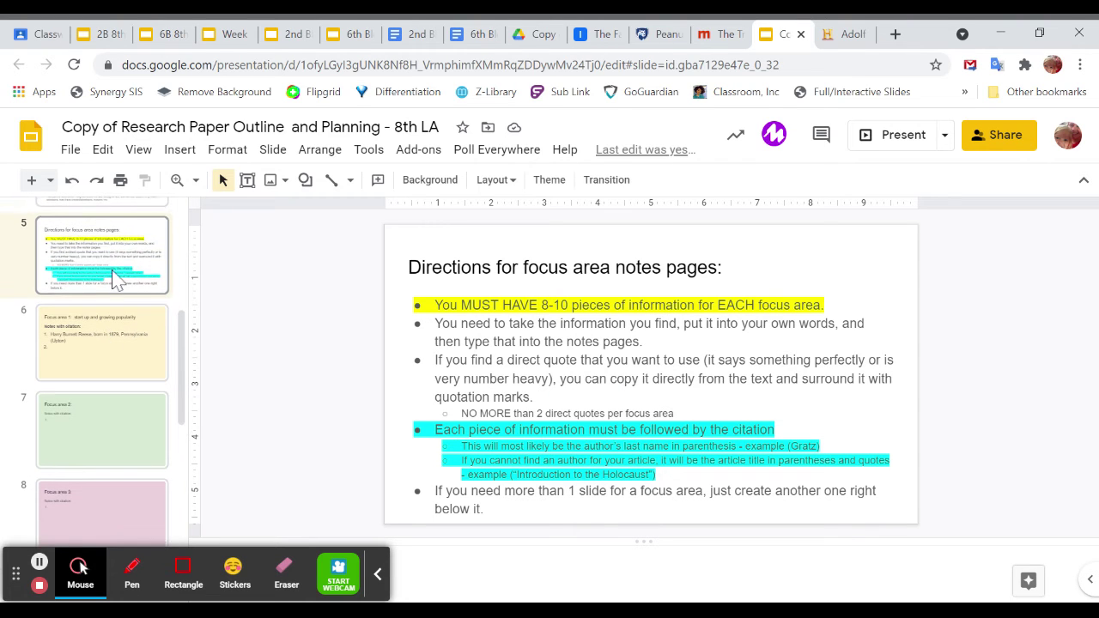
{"action": "left_click", "coordinate": [81, 343]}
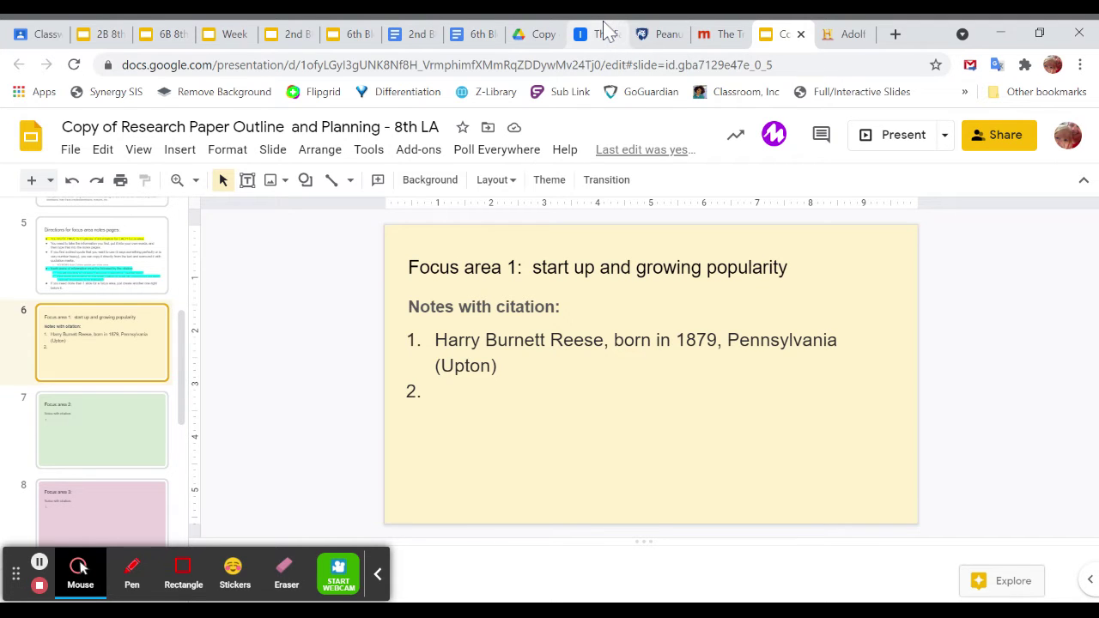
Step: Switch to the Business Insider article on Reese's Peanut Butter Cups and read its author line and opening paragraphs on the founder's early life
{"action": "left_click", "coordinate": [605, 33]}
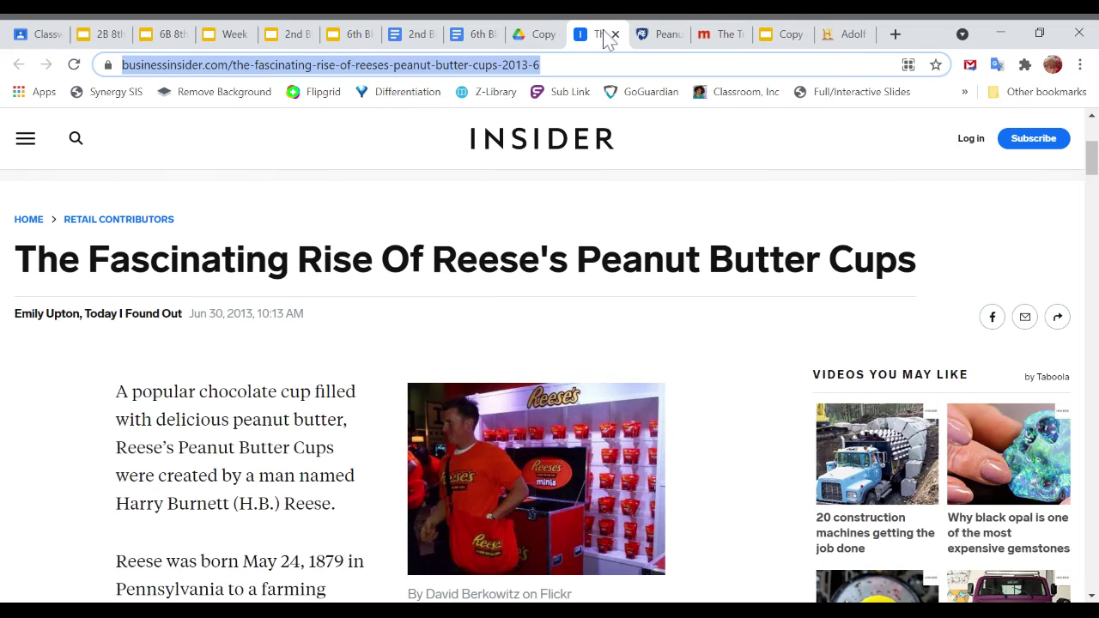
{"action": "scroll", "coordinate": [314, 329], "scroll_direction": "down", "scroll_amount": 2}
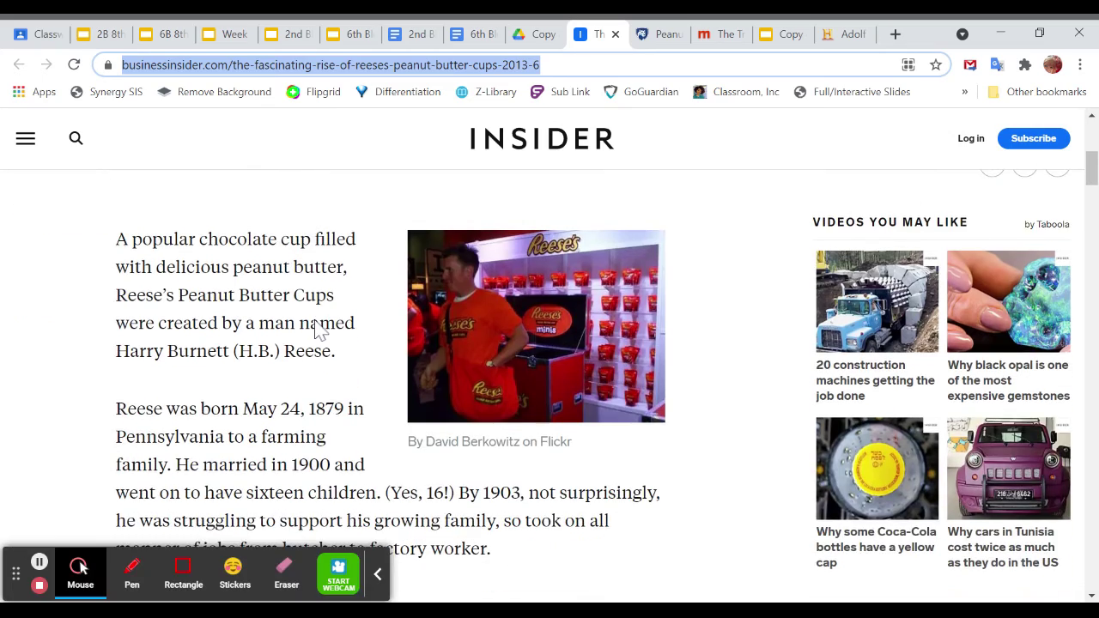
{"action": "scroll", "coordinate": [318, 329], "scroll_direction": "up", "scroll_amount": 2}
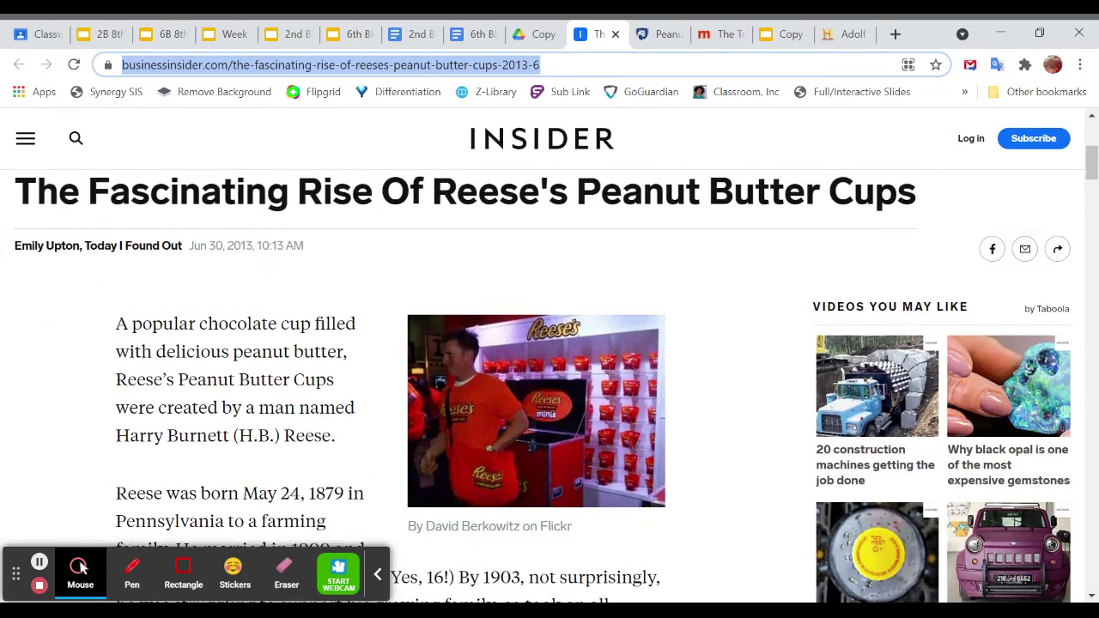
{"action": "scroll", "coordinate": [550, 384], "scroll_direction": "down", "scroll_amount": 1}
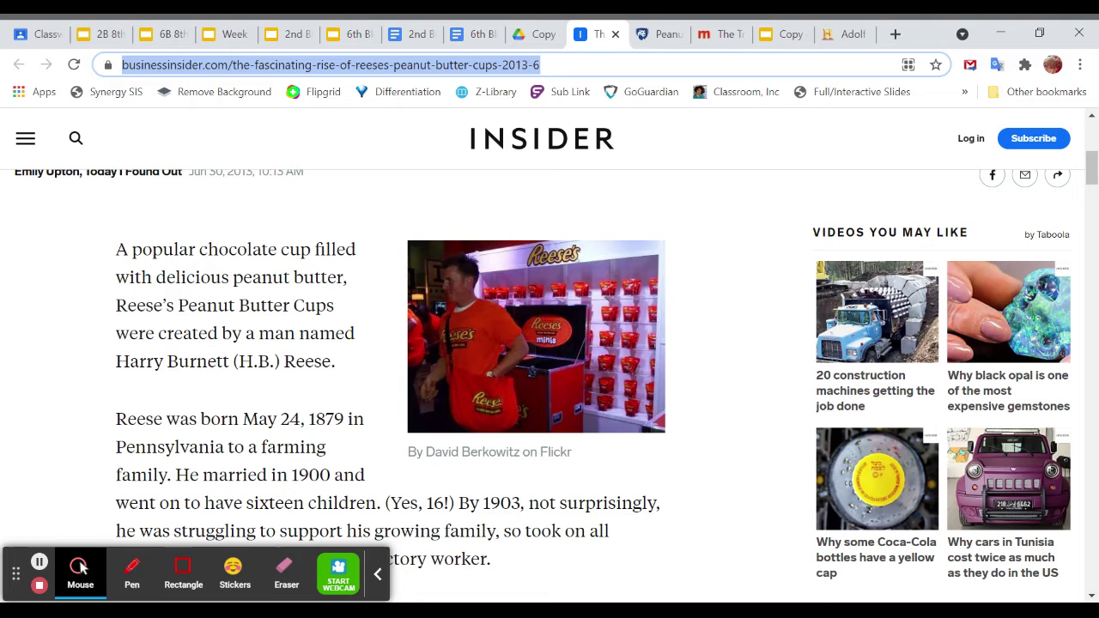
{"action": "scroll", "coordinate": [322, 415], "scroll_direction": "down", "scroll_amount": 1}
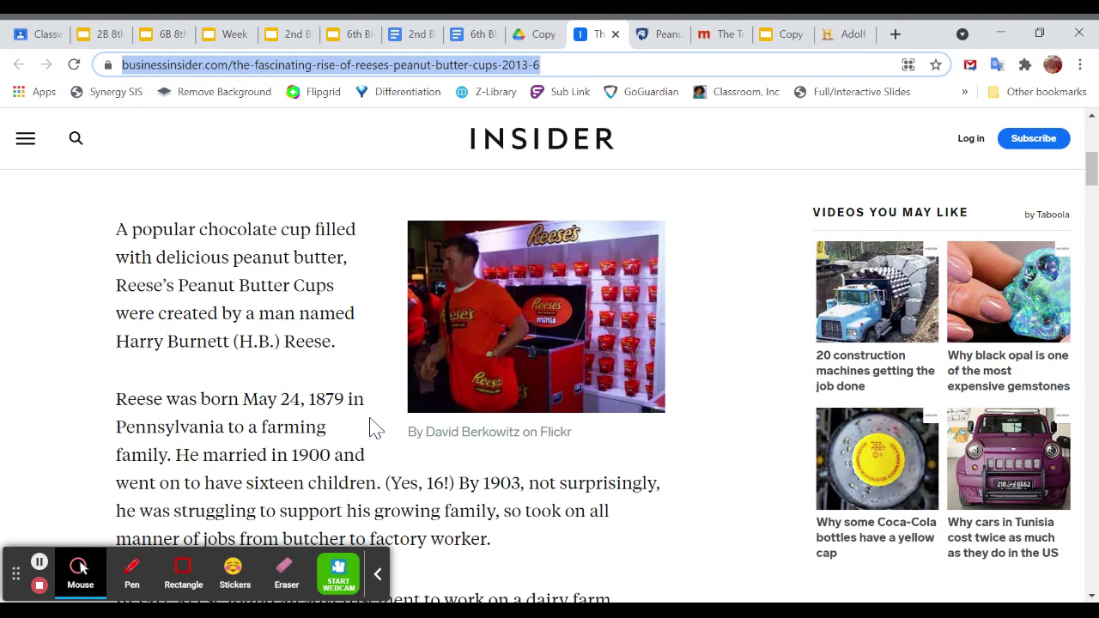
{"action": "scroll", "coordinate": [370, 427], "scroll_direction": "down", "scroll_amount": 1}
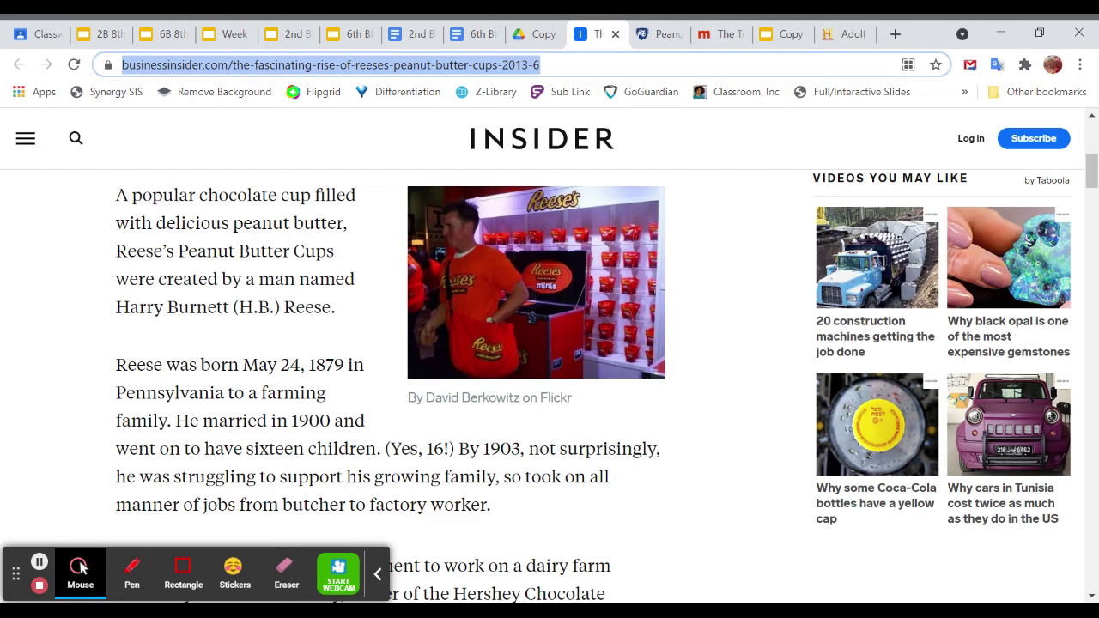
{"action": "scroll", "coordinate": [80, 569], "scroll_direction": "down", "scroll_amount": 1}
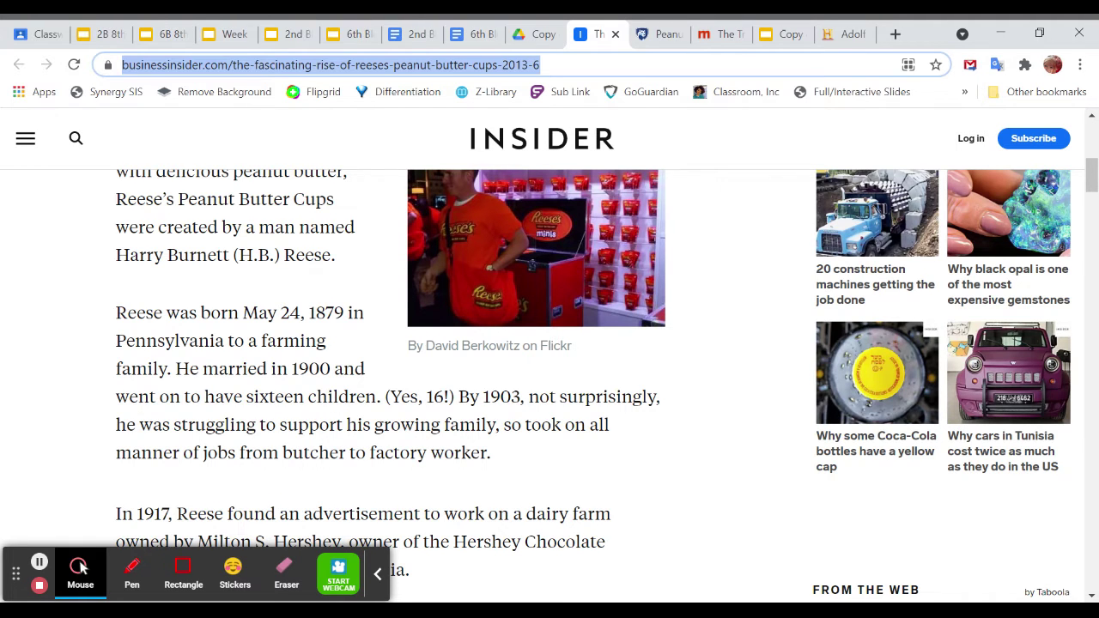
{"action": "scroll", "coordinate": [550, 386], "scroll_direction": "up", "scroll_amount": 2}
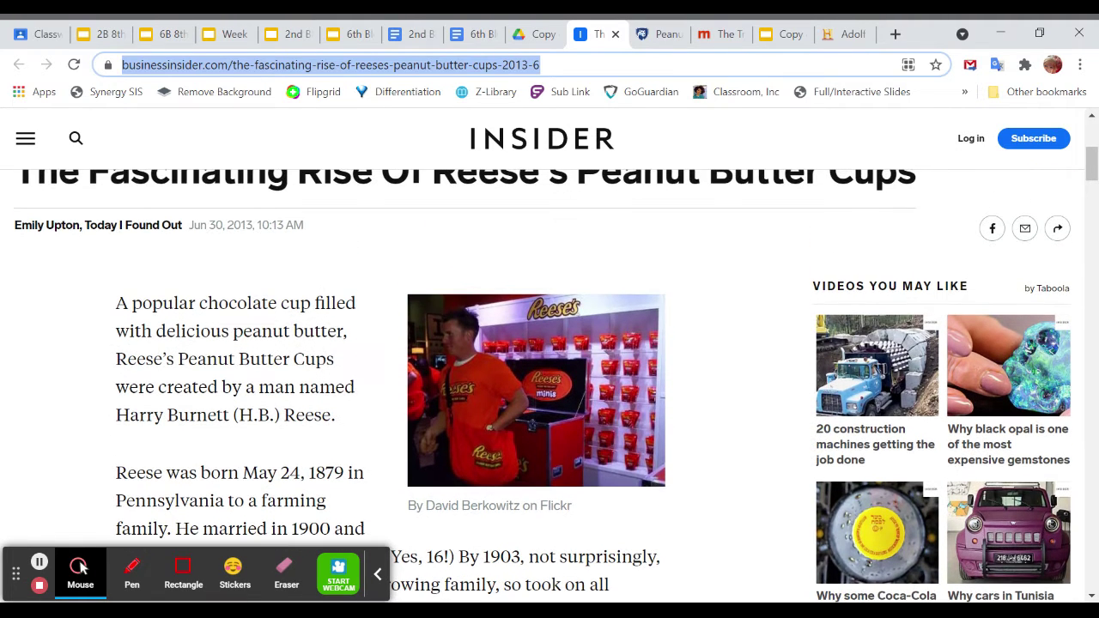
{"action": "scroll", "coordinate": [214, 386], "scroll_direction": "up", "scroll_amount": 1}
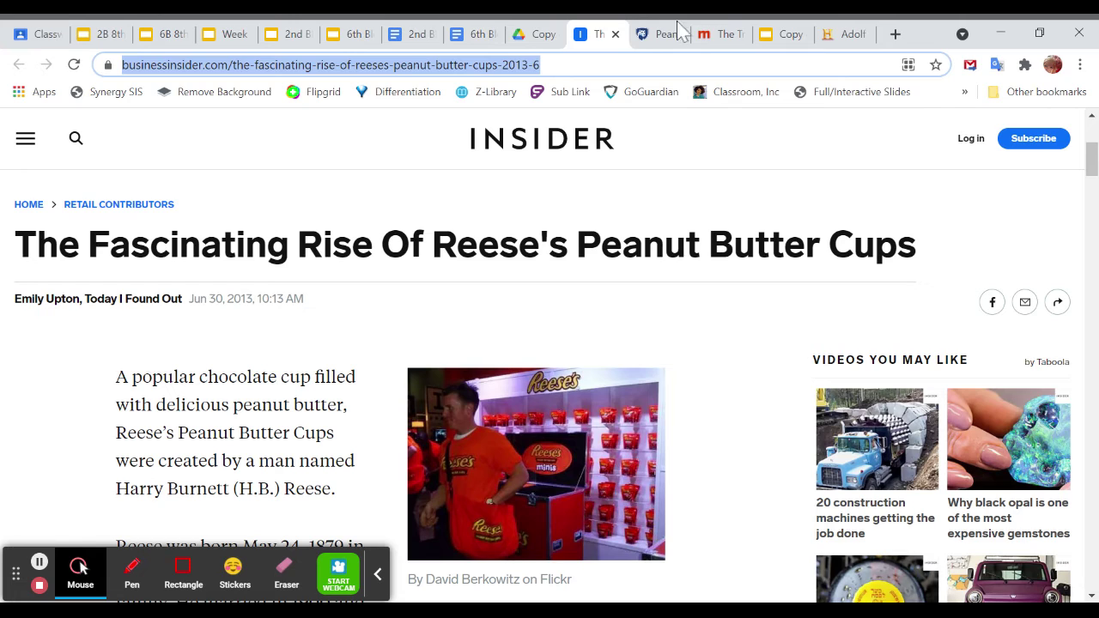
Step: Add focus area 1's second note, "Married in 1900, had 16 children, needed multiple jobs to support his family", citing the author's surname, and start a third
{"action": "left_click", "coordinate": [789, 34]}
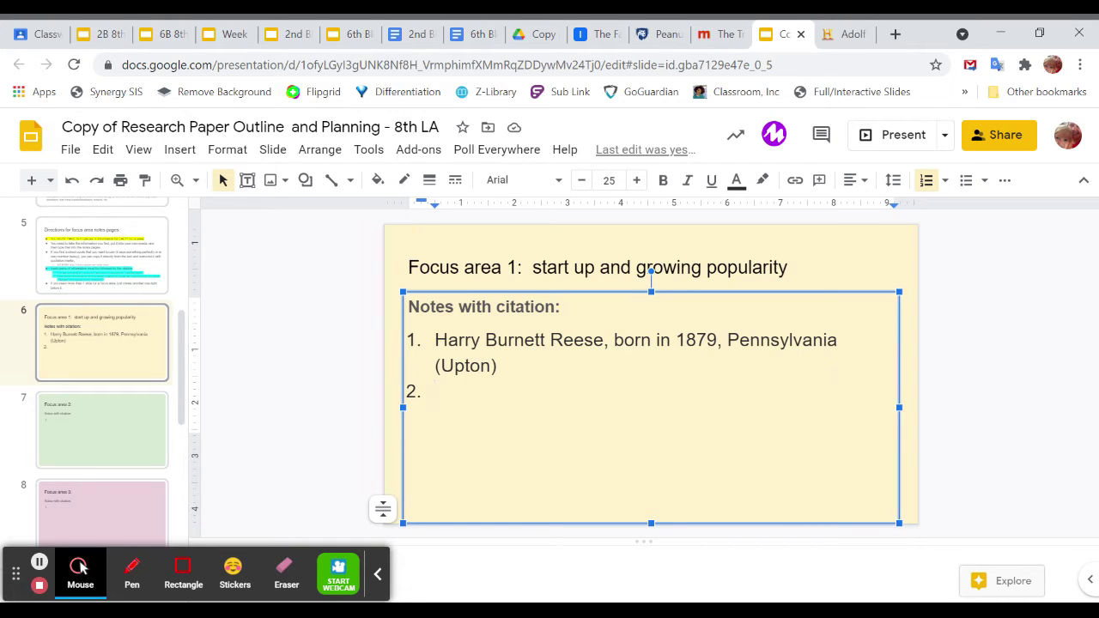
{"action": "type", "text": "married"}
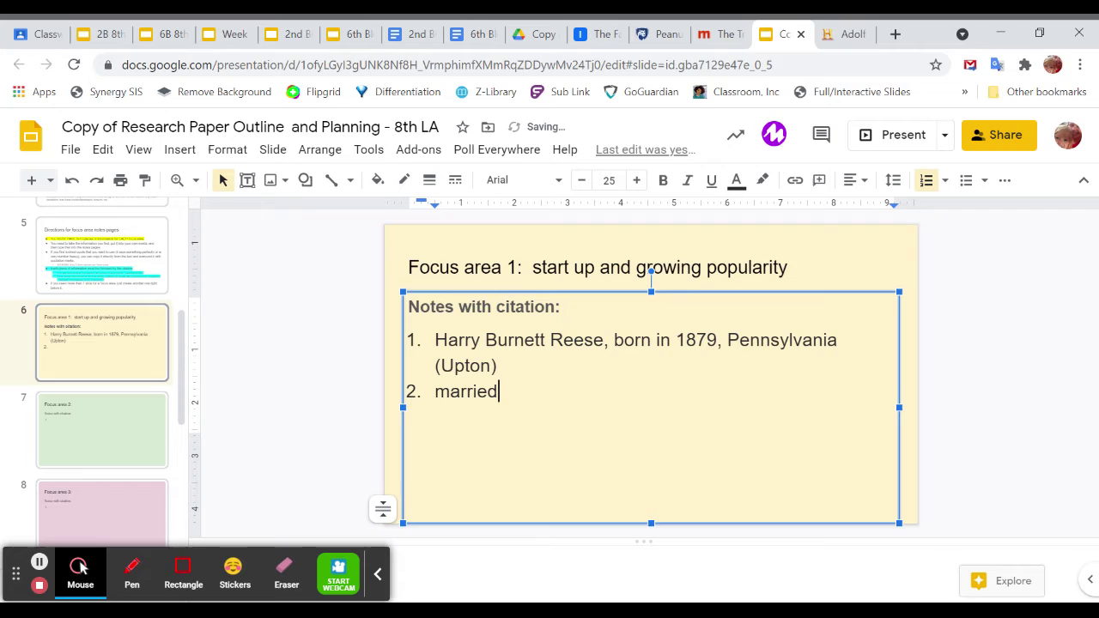
{"action": "type", "text": " in 1900"}
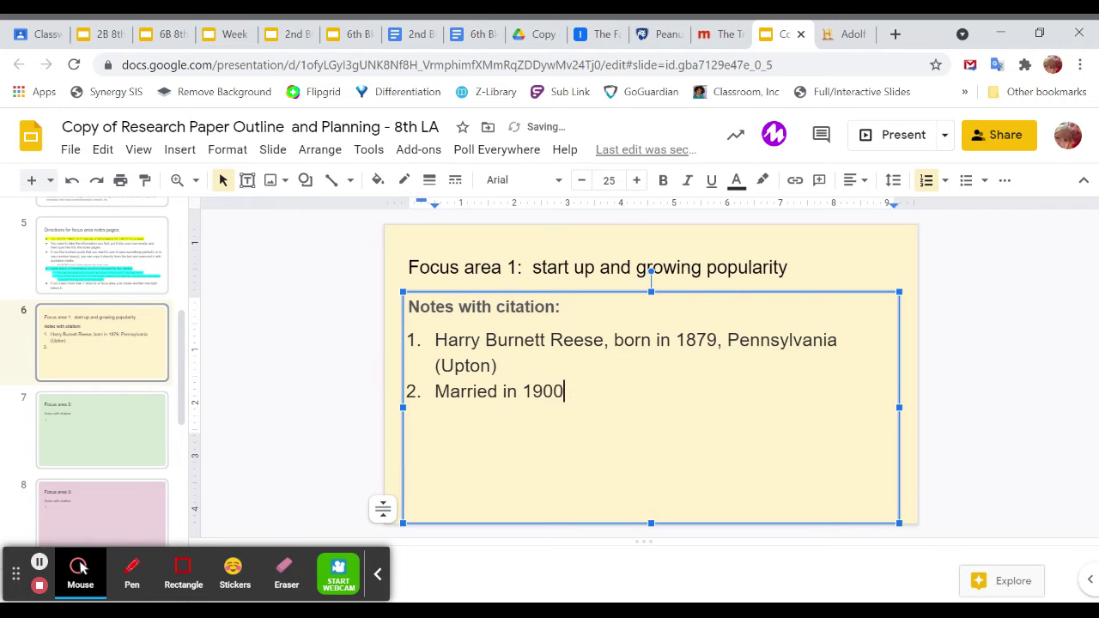
{"action": "type", "text": ", had 16 "}
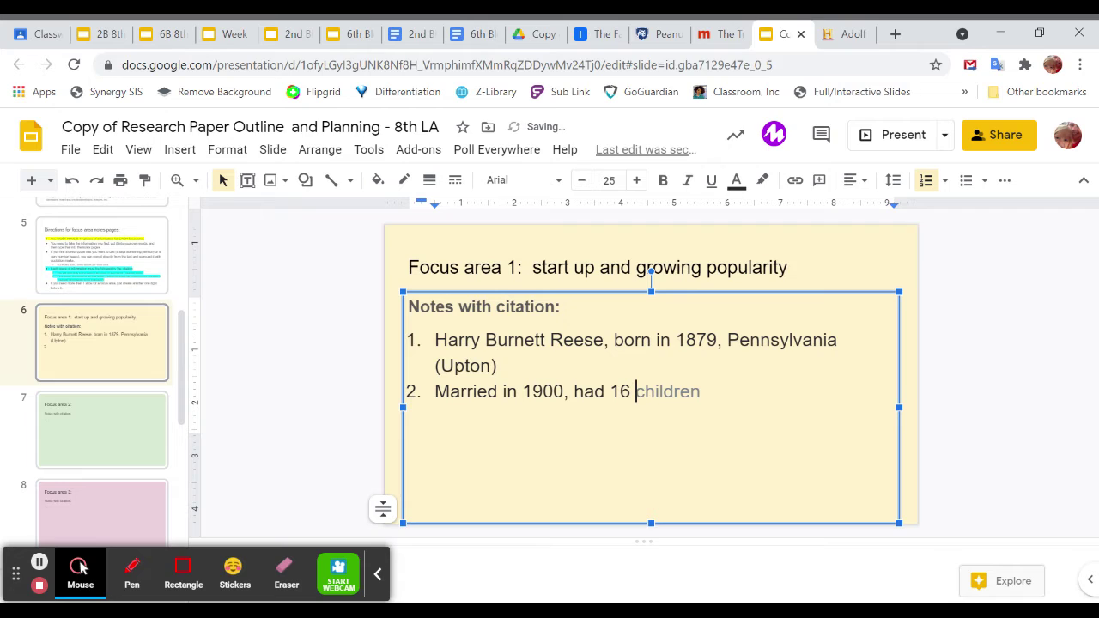
{"action": "type", "text": "children, needed "}
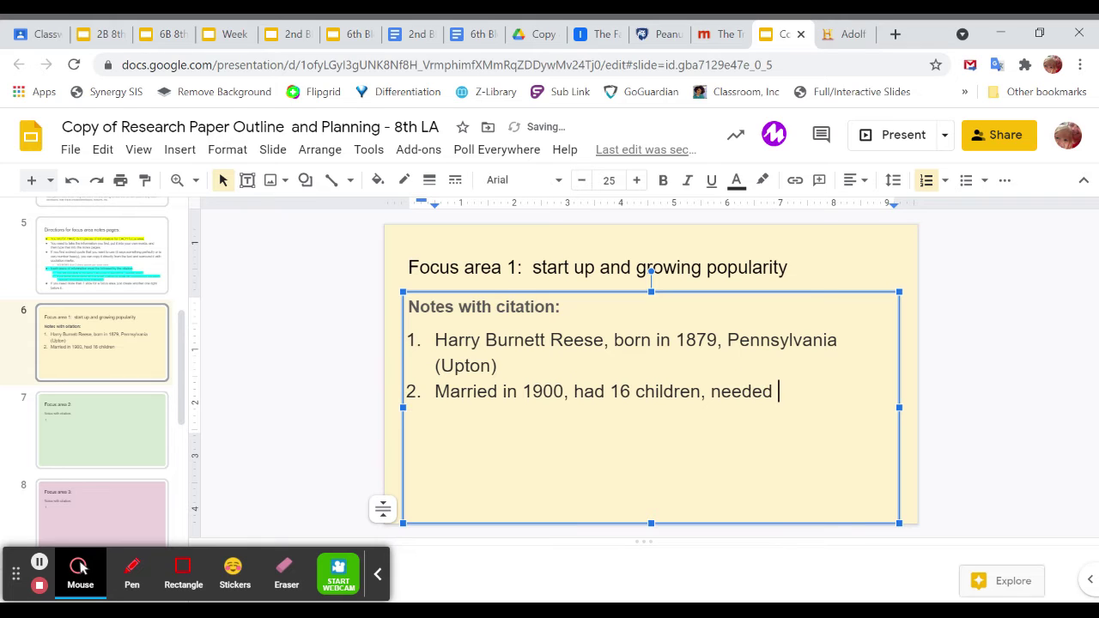
{"action": "type", "text": "multiple jobs to"}
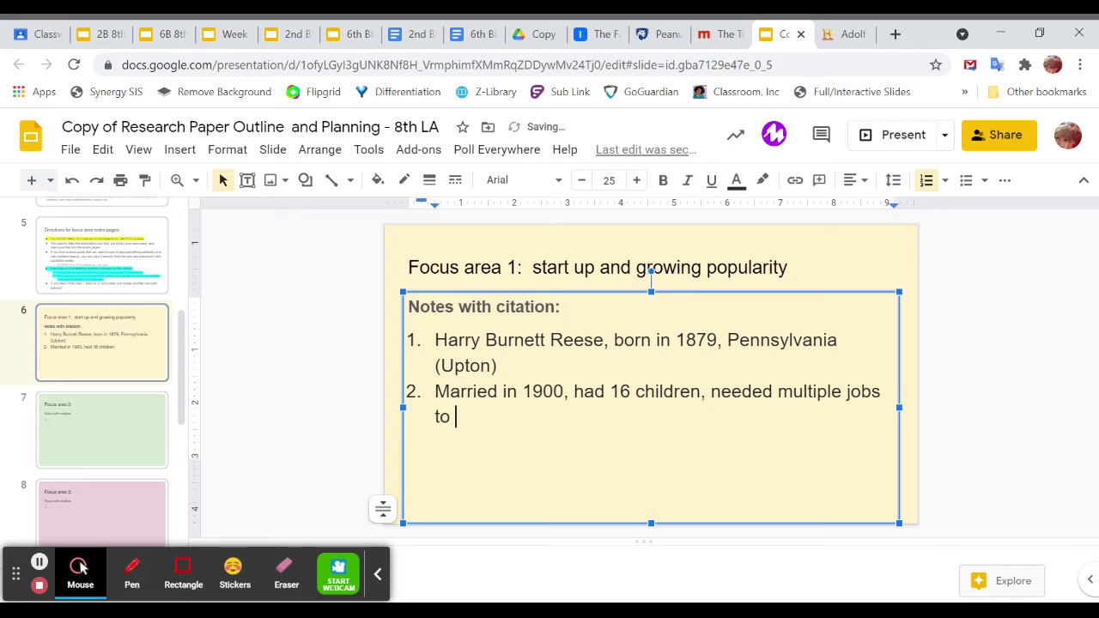
{"action": "type", "text": "suppo"}
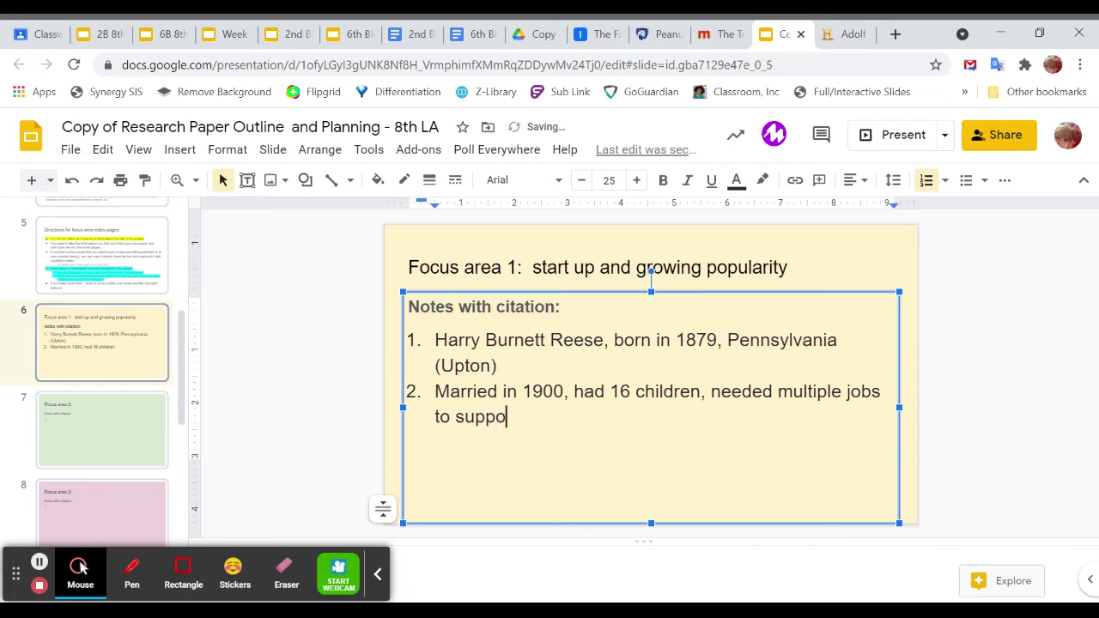
{"action": "type", "text": "rt his fami"}
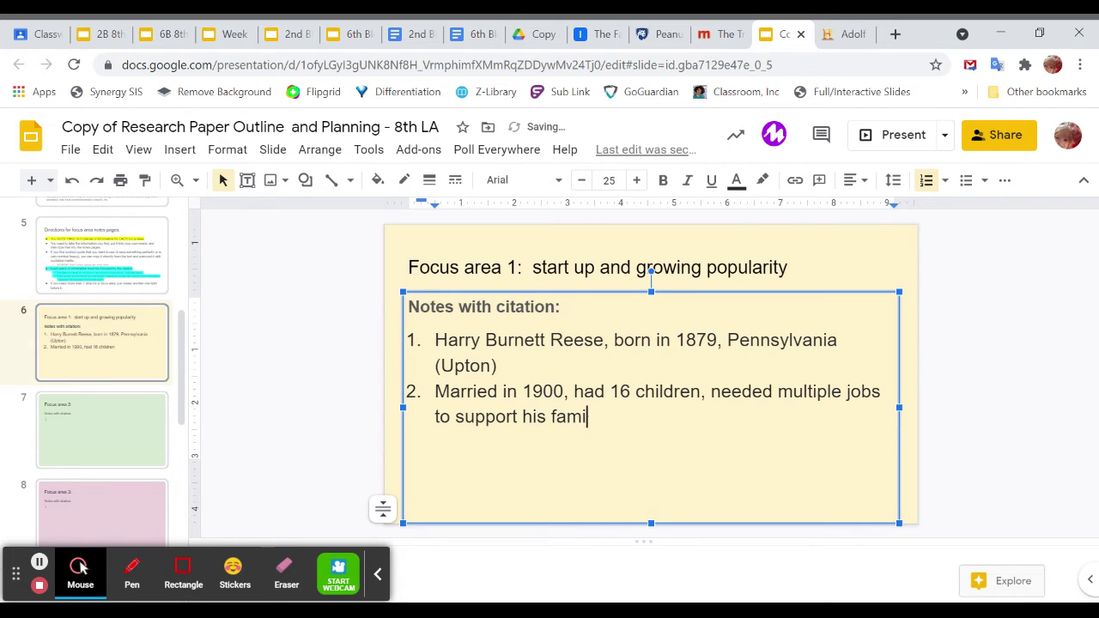
{"action": "type", "text": "ly (Upton"}
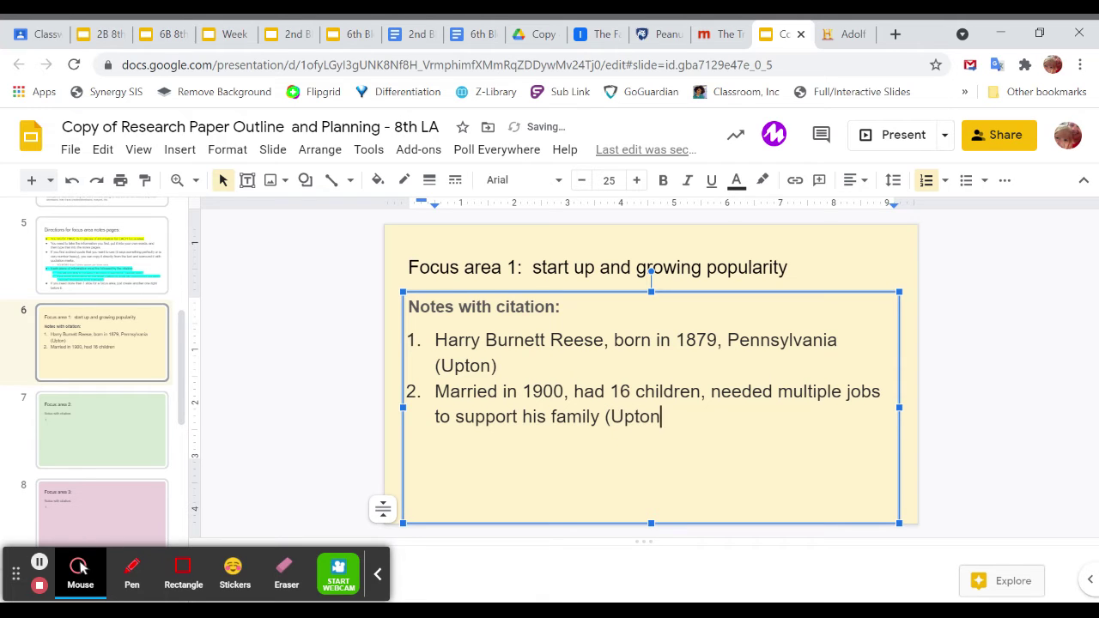
{"action": "type", "text": ")"}
{"action": "key", "text": "Return"}
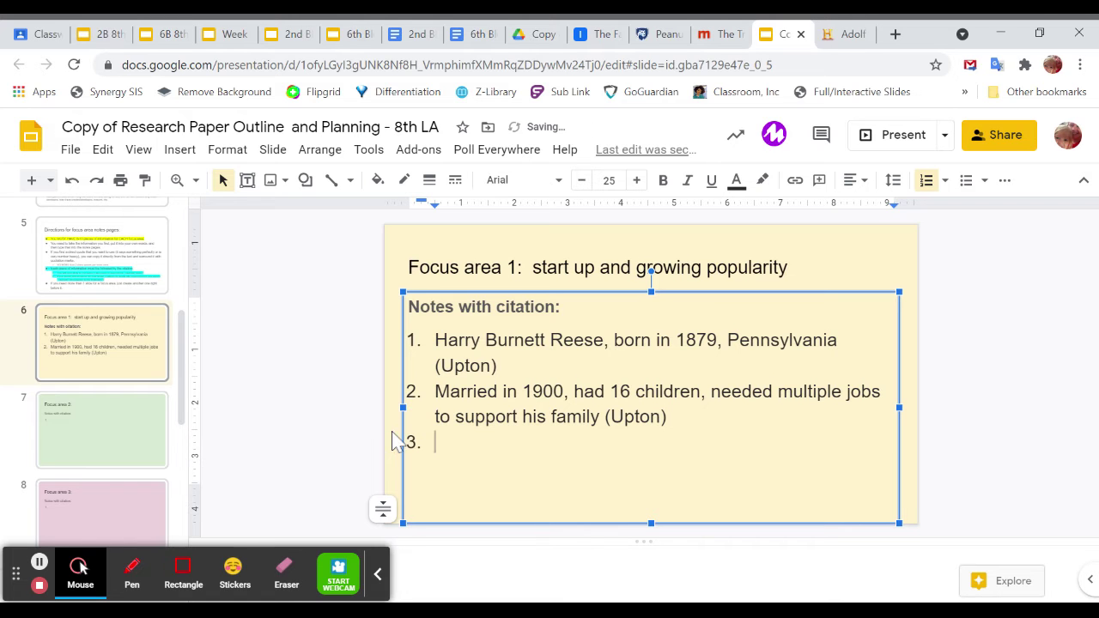
Step: Switch to the Mashed article on the origin of Reese's Peanut Butter Cups and read its paragraphs on the founder's jobs and candy making
{"action": "left_click", "coordinate": [719, 32]}
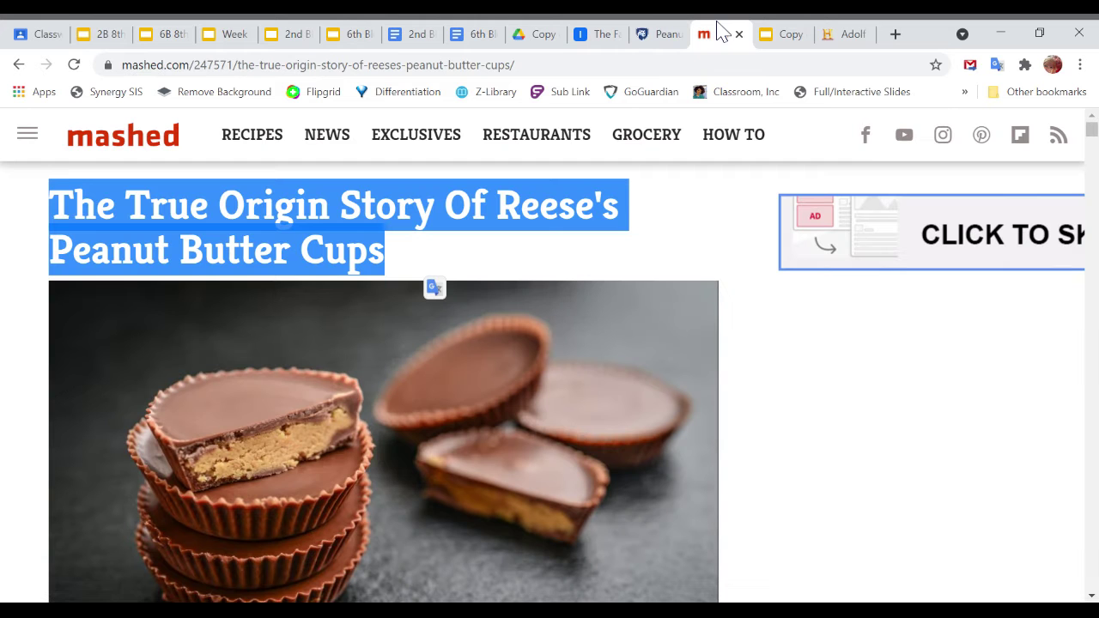
{"action": "left_click", "coordinate": [785, 417]}
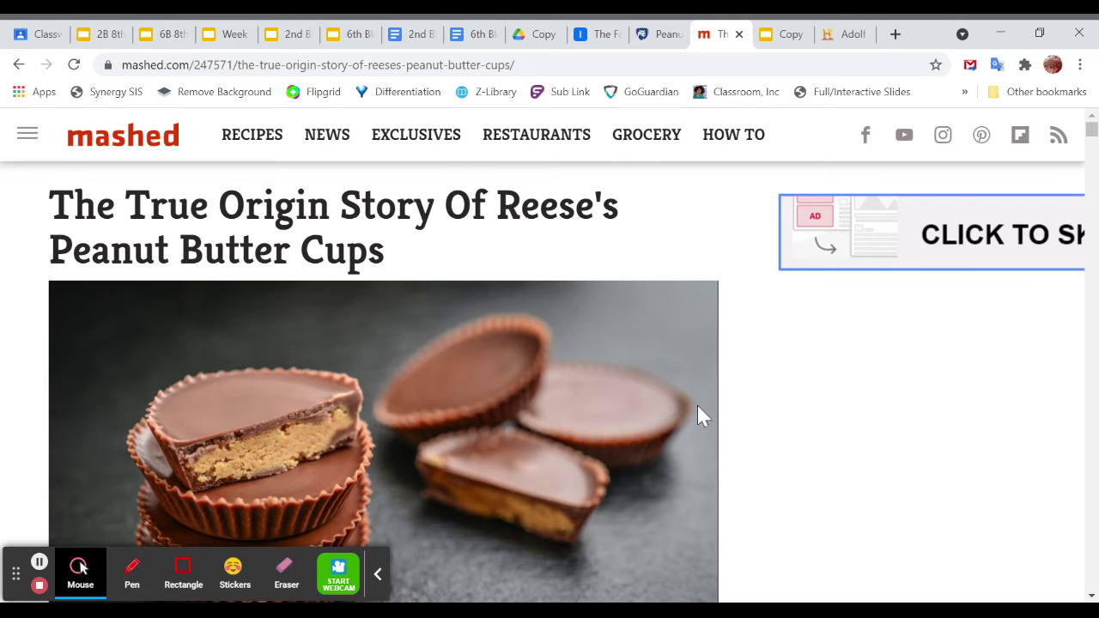
{"action": "scroll", "coordinate": [697, 415], "scroll_direction": "down", "scroll_amount": 2}
{"action": "scroll", "coordinate": [697, 406], "scroll_direction": "down", "scroll_amount": 4}
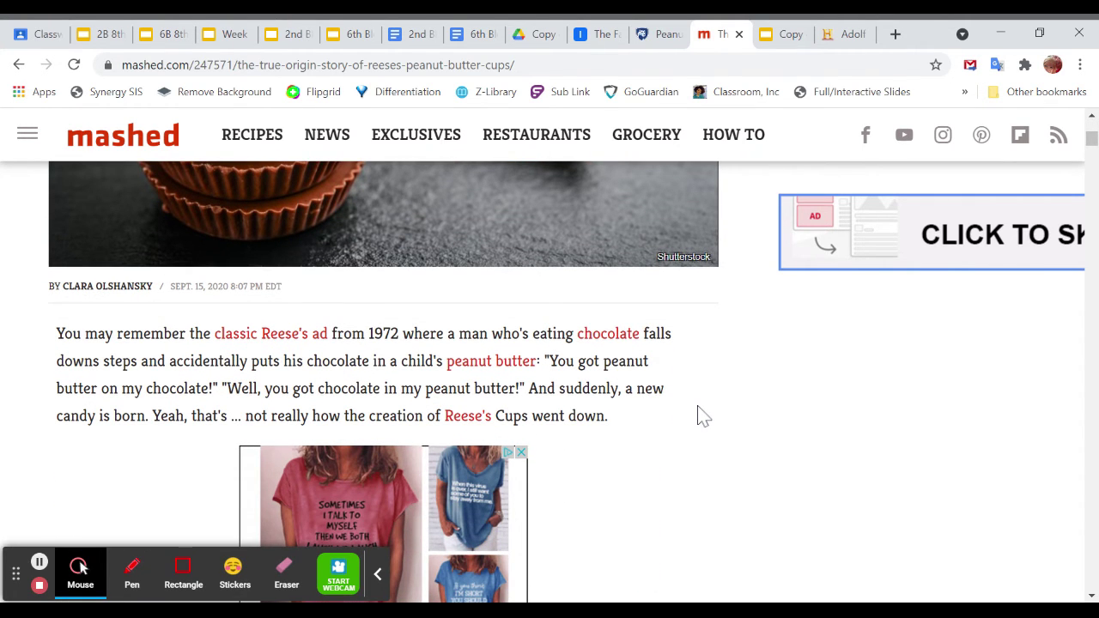
{"action": "scroll", "coordinate": [192, 450], "scroll_direction": "down", "scroll_amount": 4}
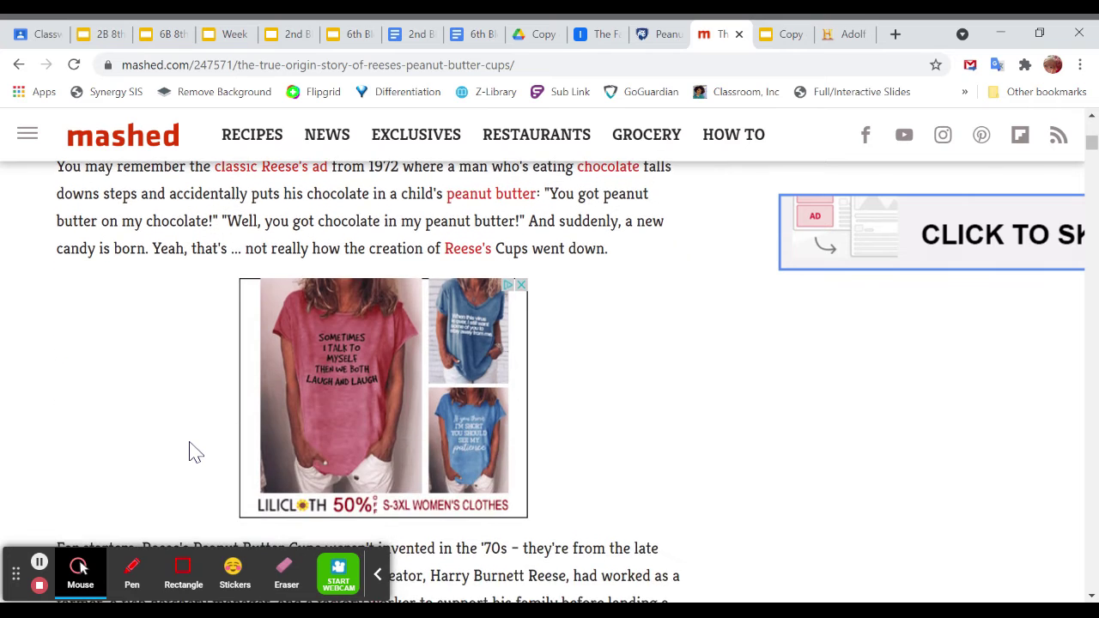
{"action": "scroll", "coordinate": [192, 450], "scroll_direction": "down", "scroll_amount": 1}
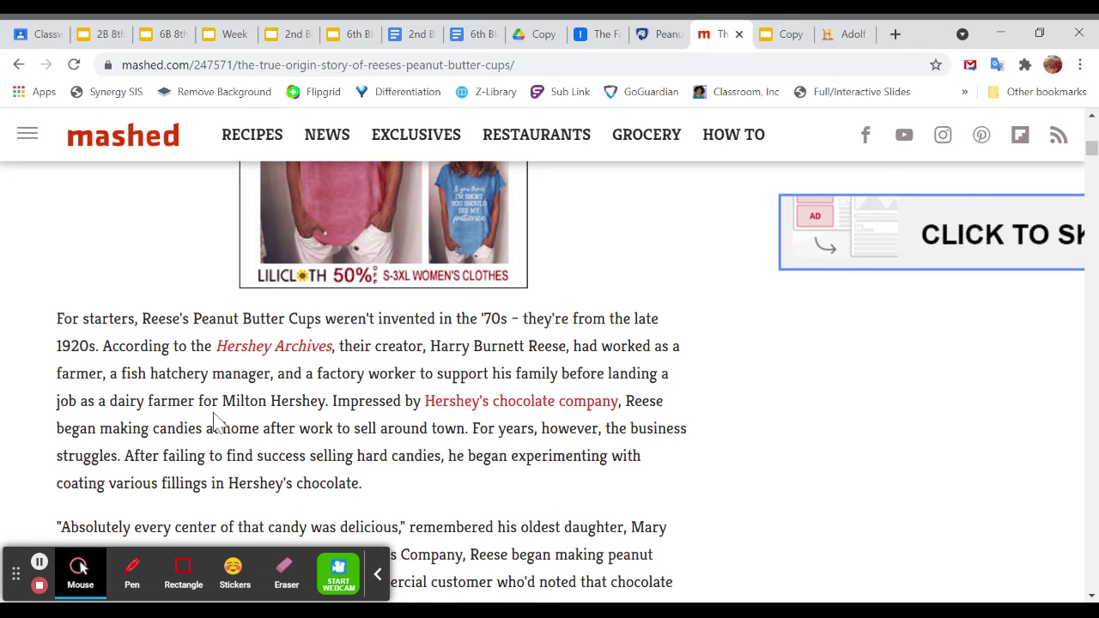
{"action": "scroll", "coordinate": [217, 423], "scroll_direction": "down", "scroll_amount": 1}
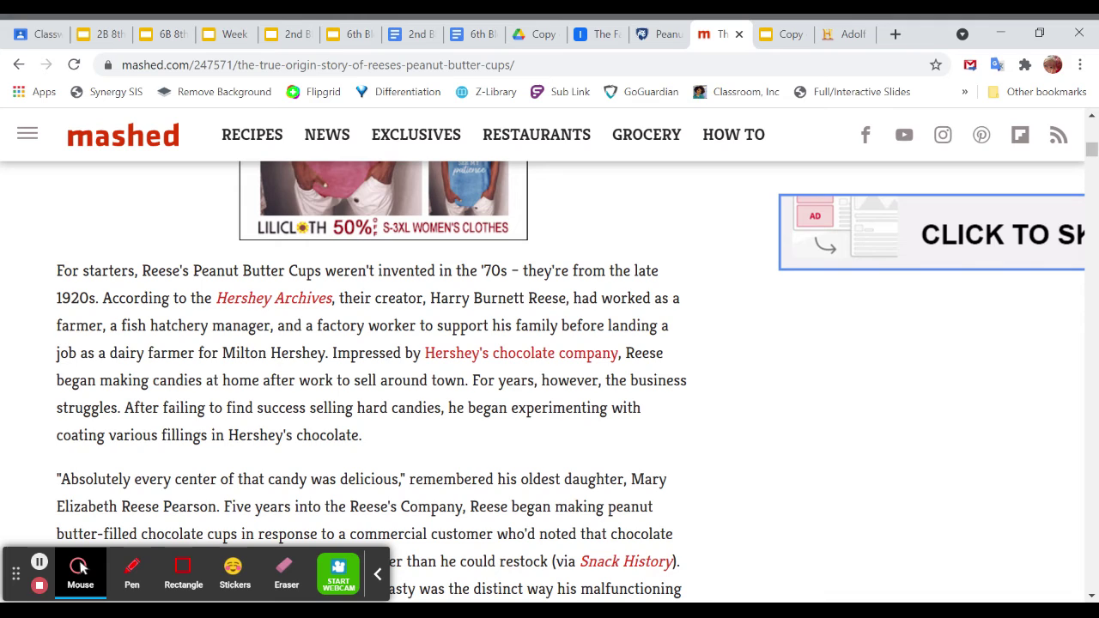
{"action": "scroll", "coordinate": [392, 373], "scroll_direction": "down", "scroll_amount": 1}
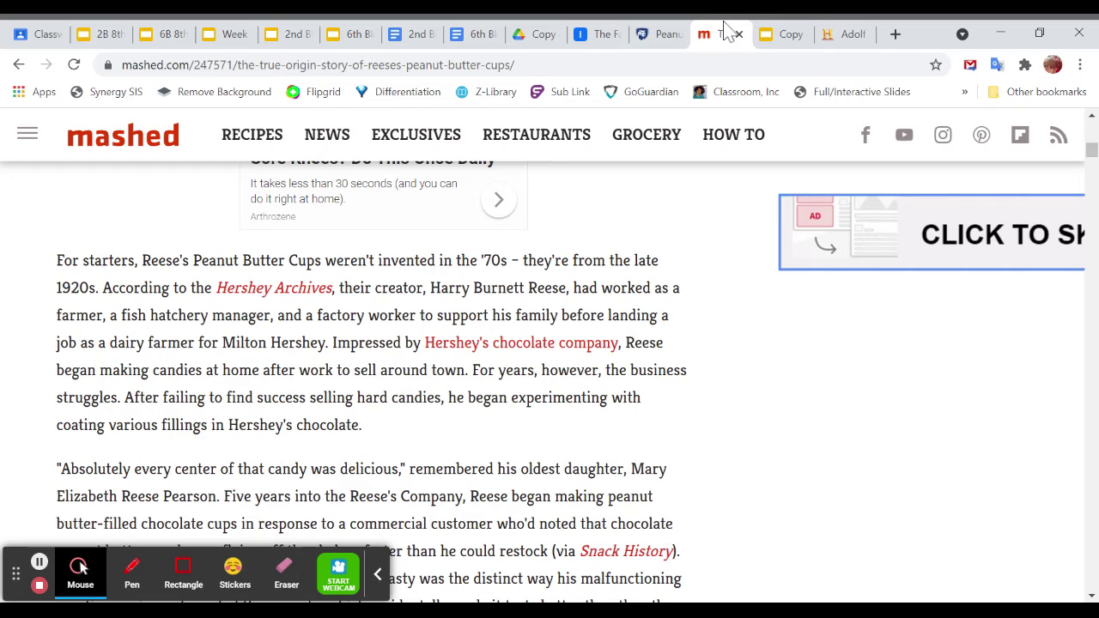
Step: Return to the focus area 1 notes slide and enter "Became a dairy farmer for Milton Hershey" as the third note
{"action": "left_click", "coordinate": [783, 32]}
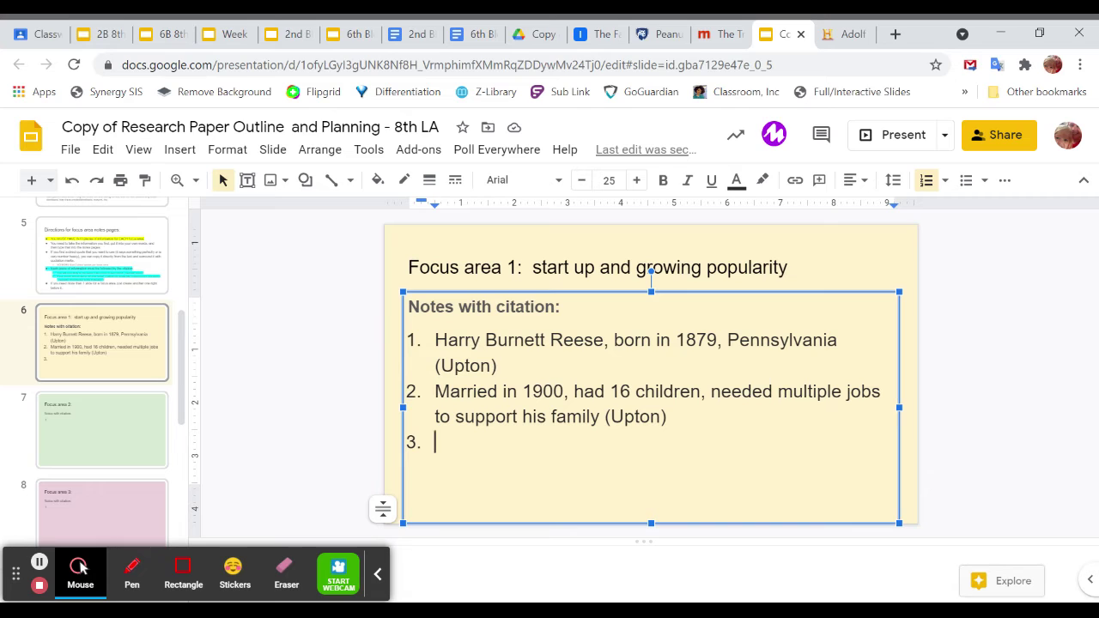
{"action": "type", "text": "Became a "}
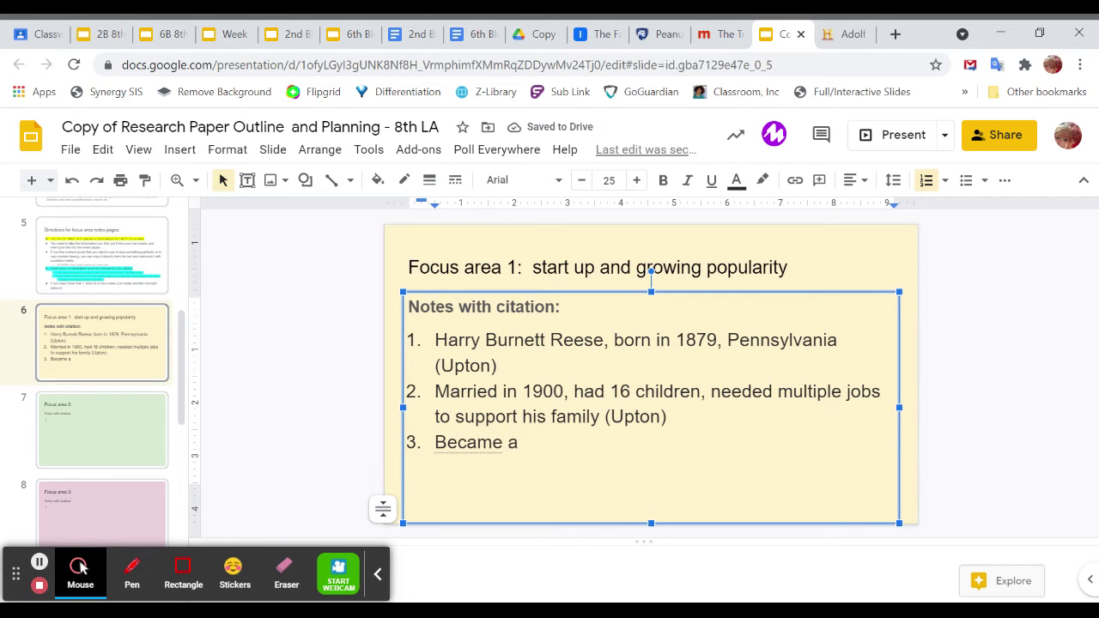
{"action": "type", "text": "dairy farmer"}
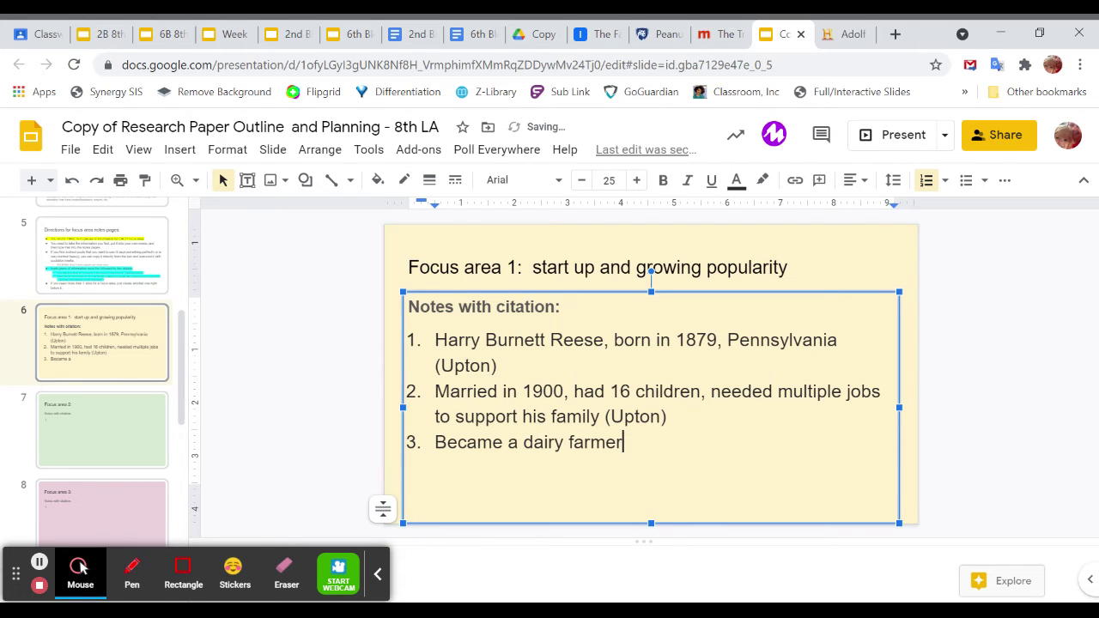
{"action": "type", "text": " for Milto"}
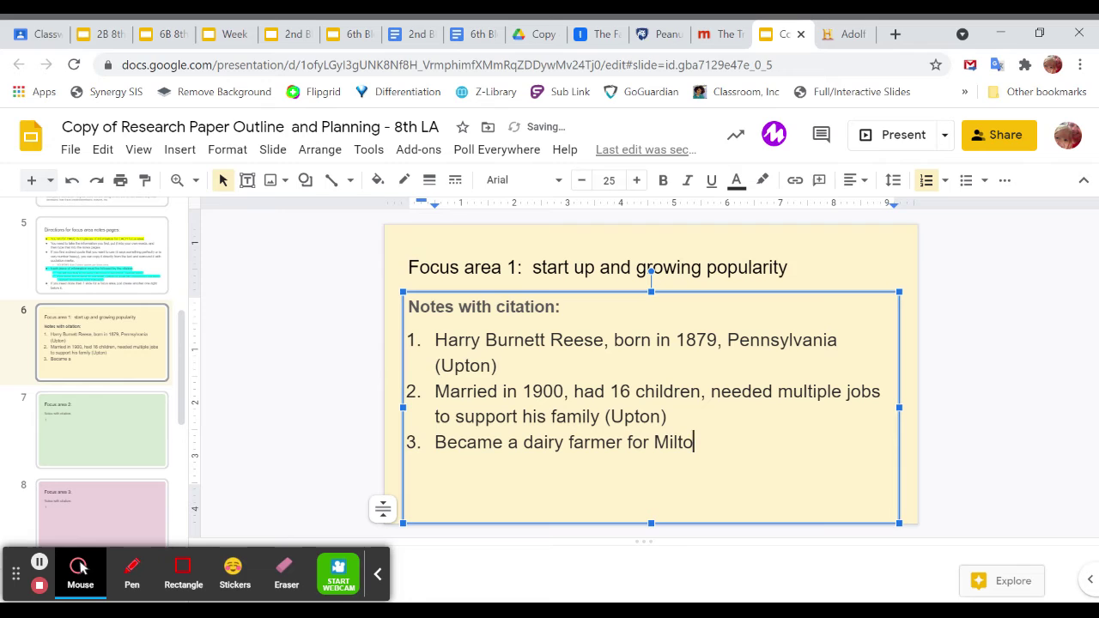
{"action": "type", "text": "n Hersh"}
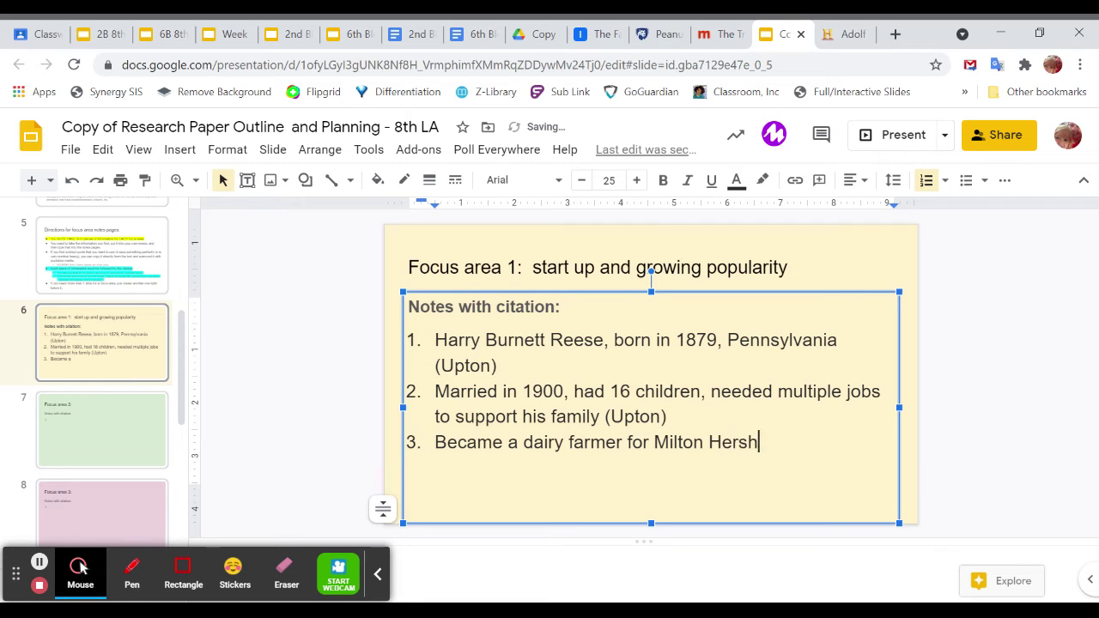
{"action": "type", "text": "ey"}
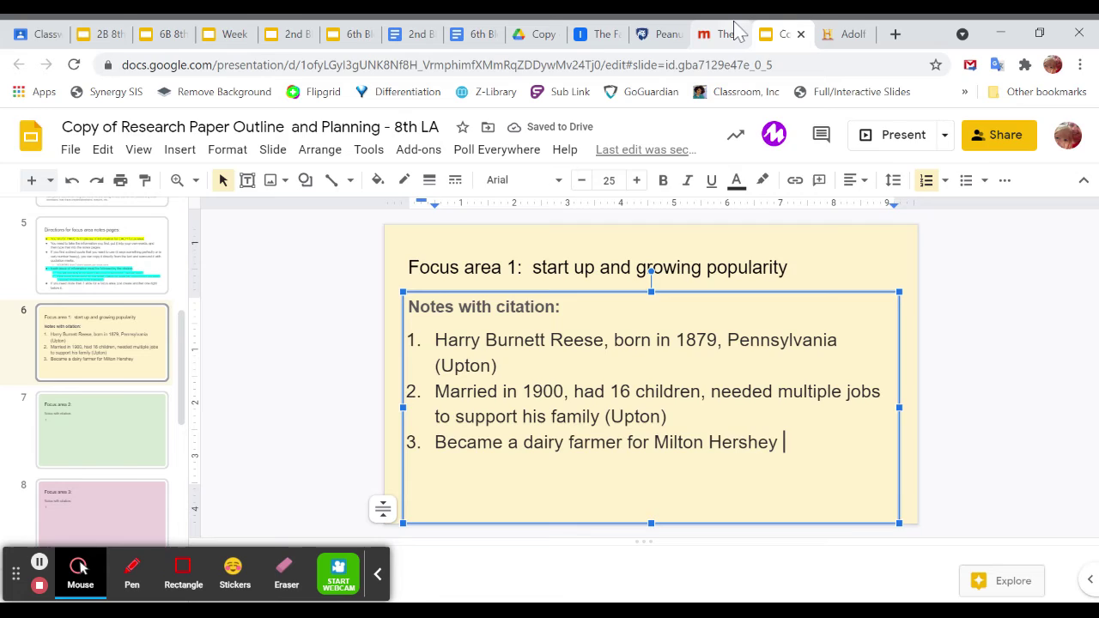
Step: Go back to the Mashed article and check its title for the third note's citation
{"action": "left_click", "coordinate": [737, 35]}
{"action": "scroll", "coordinate": [457, 314], "scroll_direction": "up", "scroll_amount": 6}
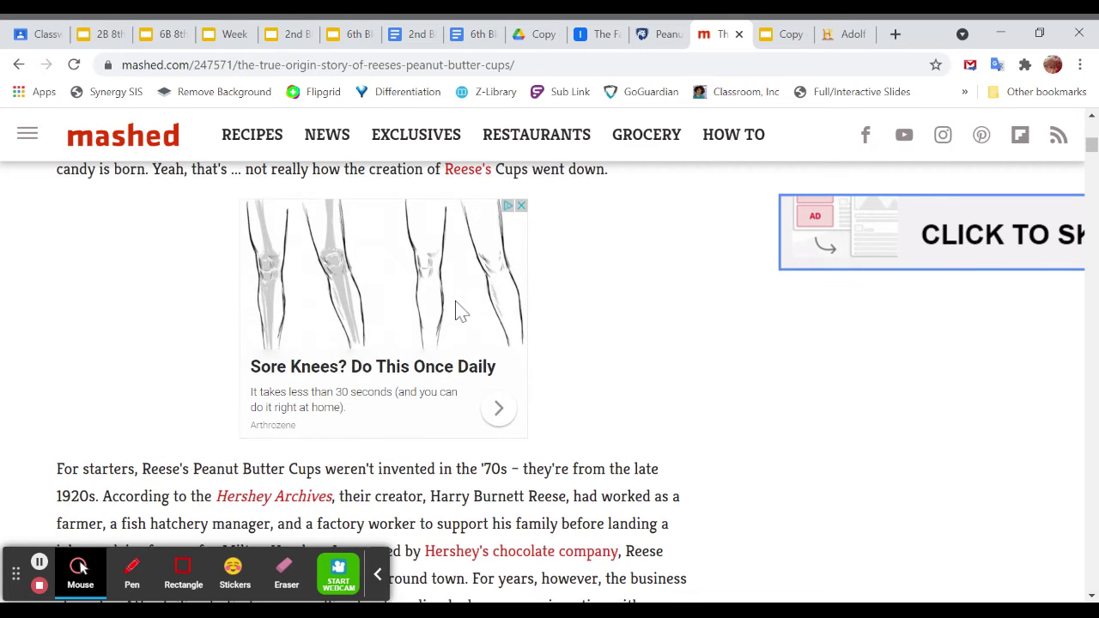
{"action": "scroll", "coordinate": [456, 313], "scroll_direction": "up", "scroll_amount": 3}
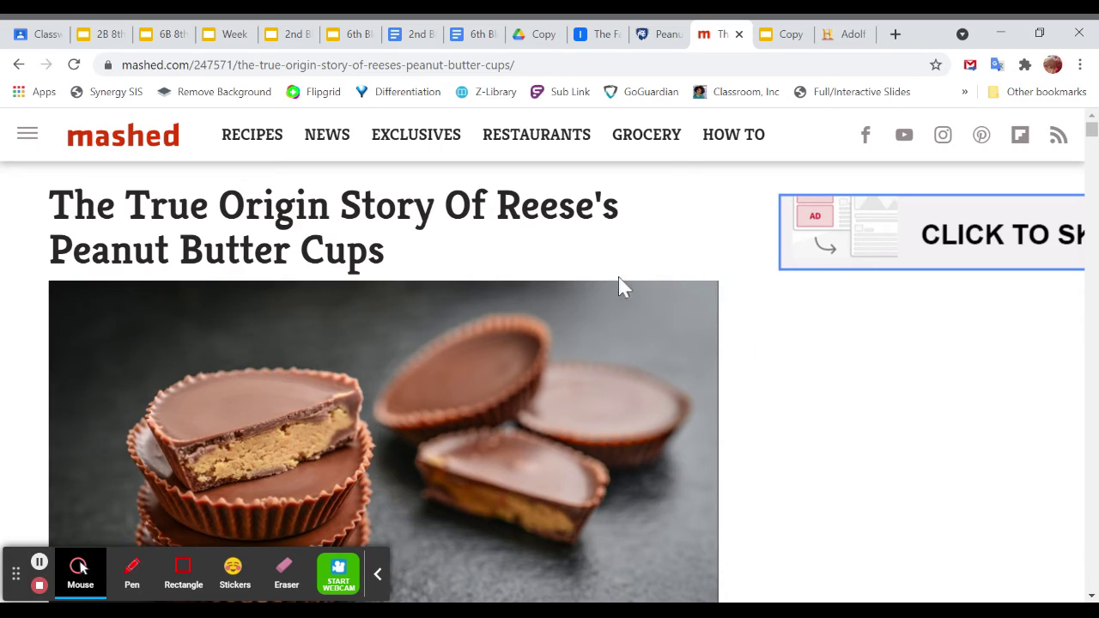
{"action": "scroll", "coordinate": [811, 373], "scroll_direction": "down", "scroll_amount": 10}
{"action": "scroll", "coordinate": [815, 375], "scroll_direction": "down", "scroll_amount": 20}
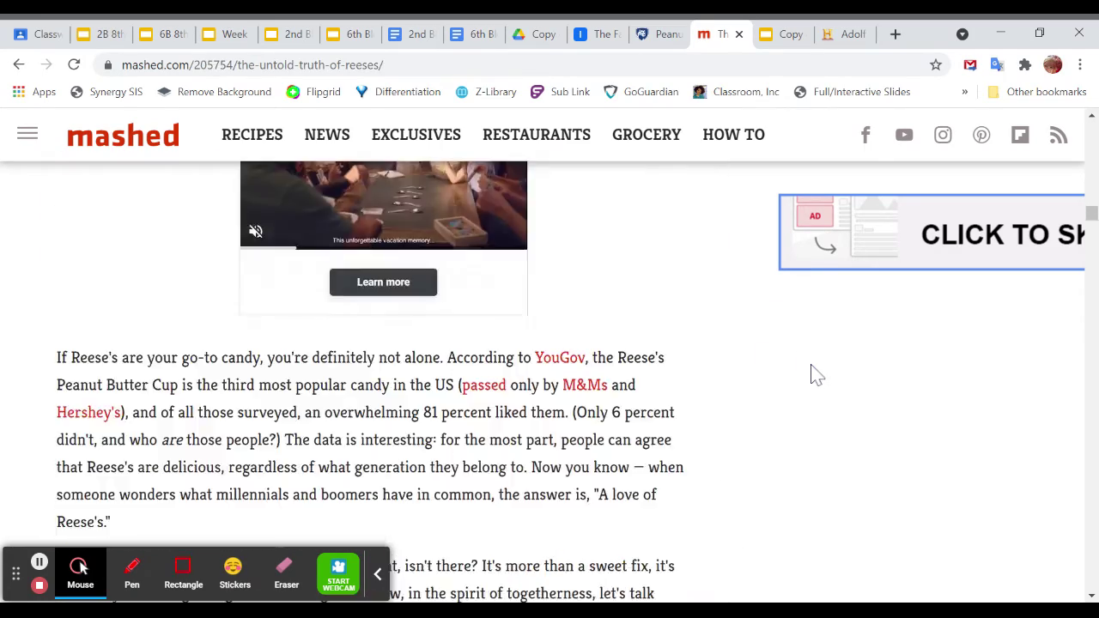
{"action": "scroll", "coordinate": [814, 374], "scroll_direction": "up", "scroll_amount": 20}
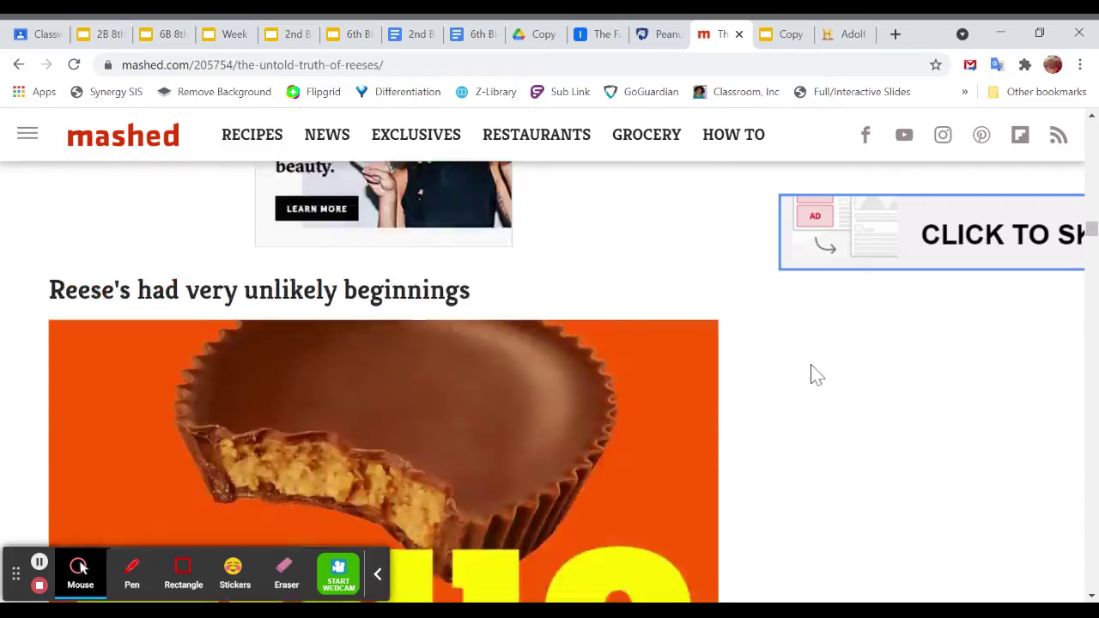
{"action": "scroll", "coordinate": [733, 365], "scroll_direction": "up", "scroll_amount": 5}
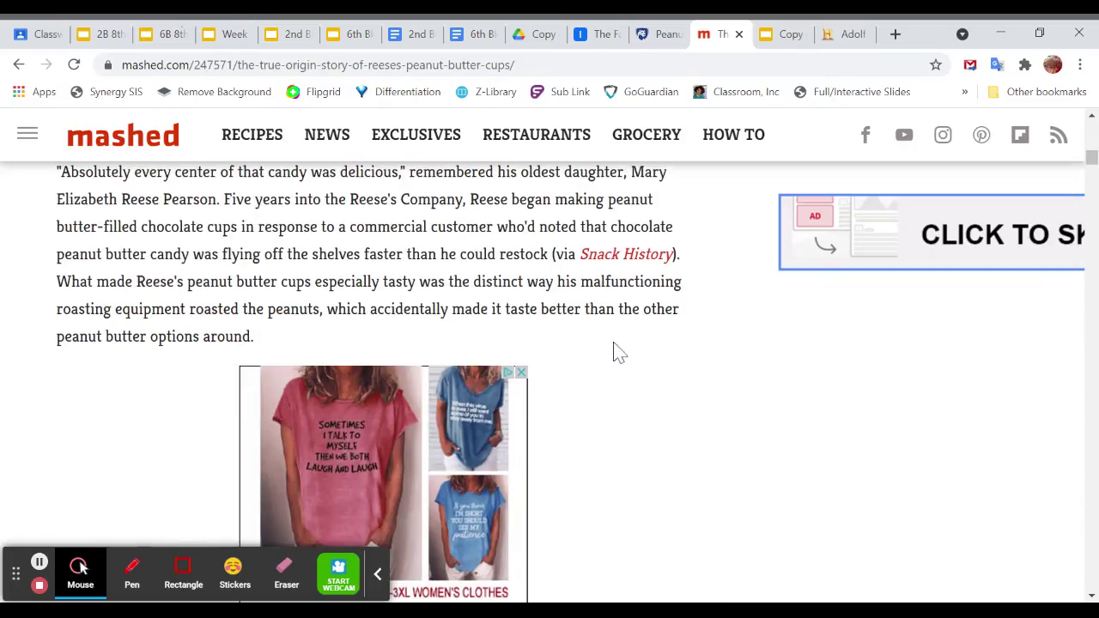
{"action": "scroll", "coordinate": [613, 351], "scroll_direction": "up", "scroll_amount": 15}
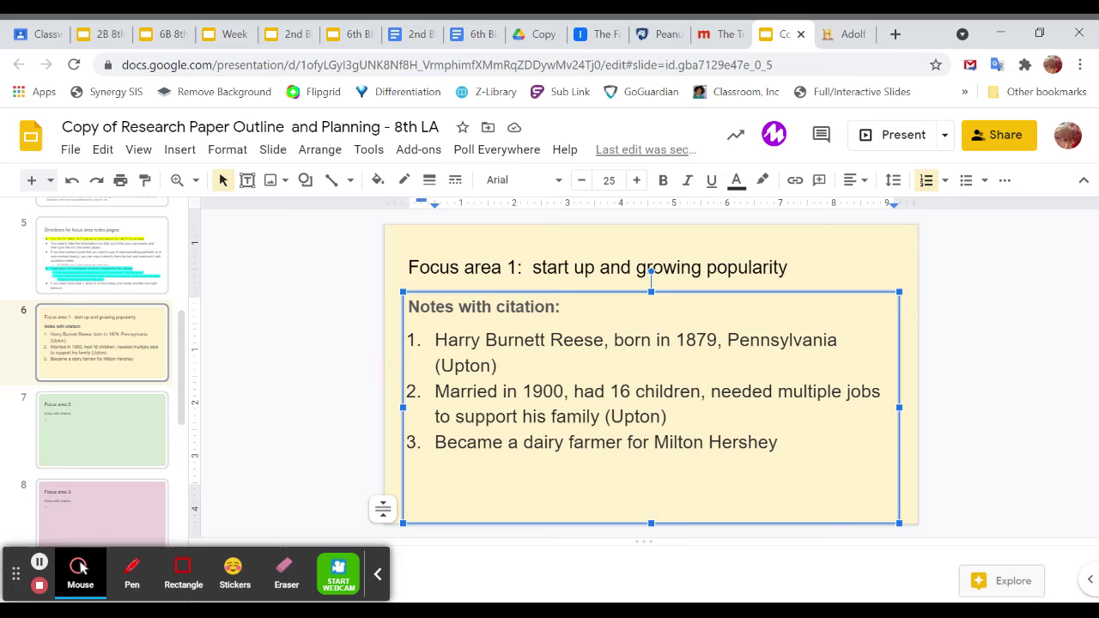
Step: Cite the third note on the focus area 1 slide with the quoted article title in parentheses, ("The True Origin Story of Reese's Peanut Butter Cups")
{"action": "type", "text": "("}
{"action": "type", "text": "\""}
{"action": "type", "text": "The"}
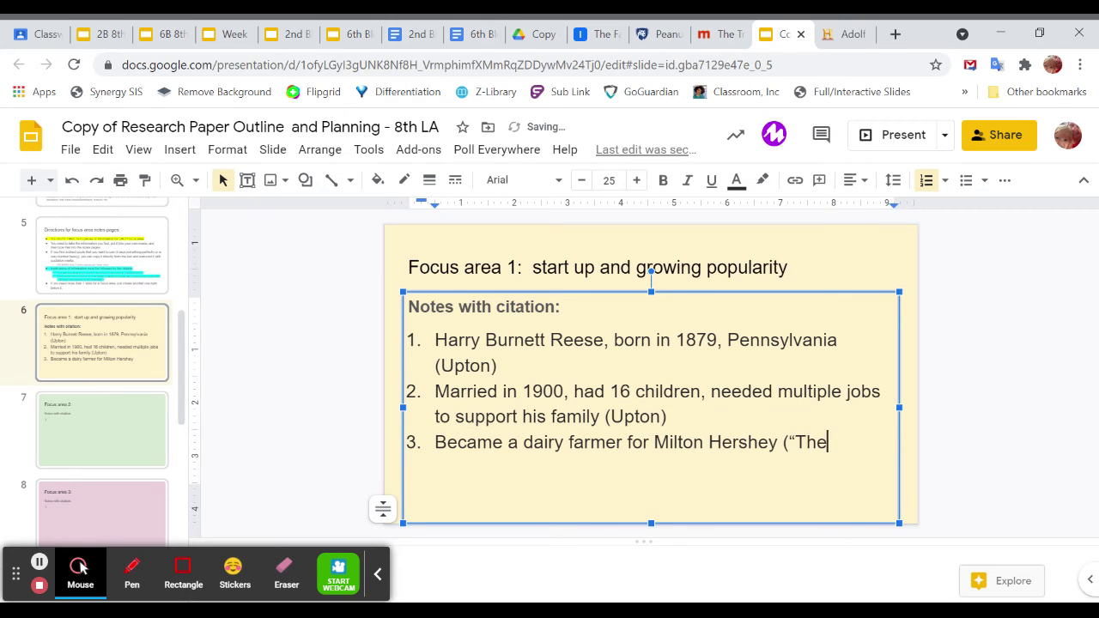
{"action": "type", "text": " True Ori"}
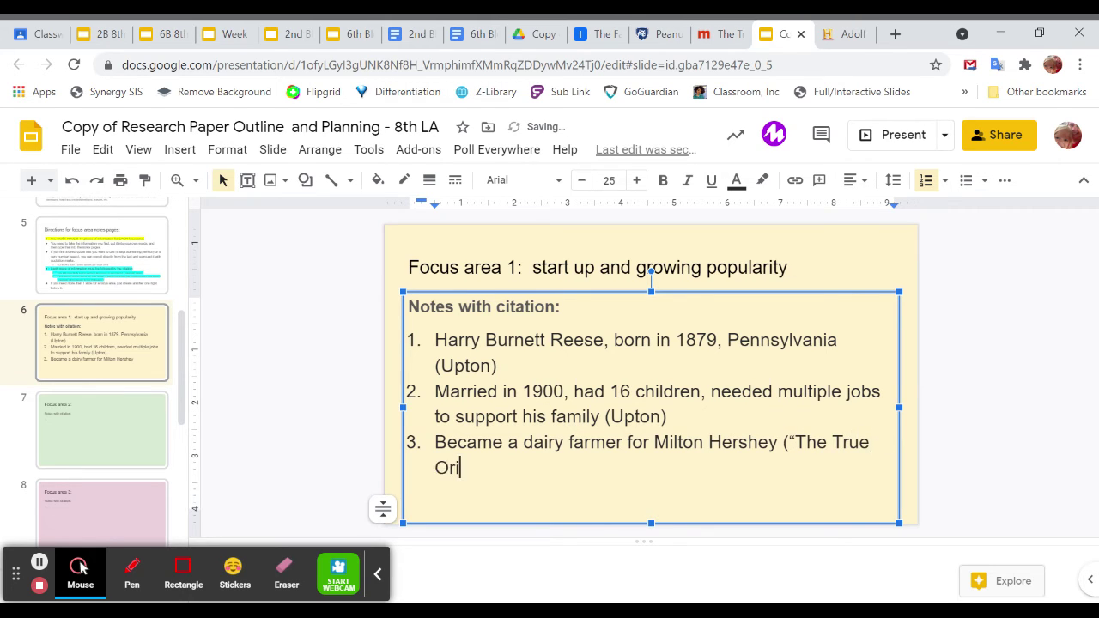
{"action": "type", "text": "ginn Stor"}
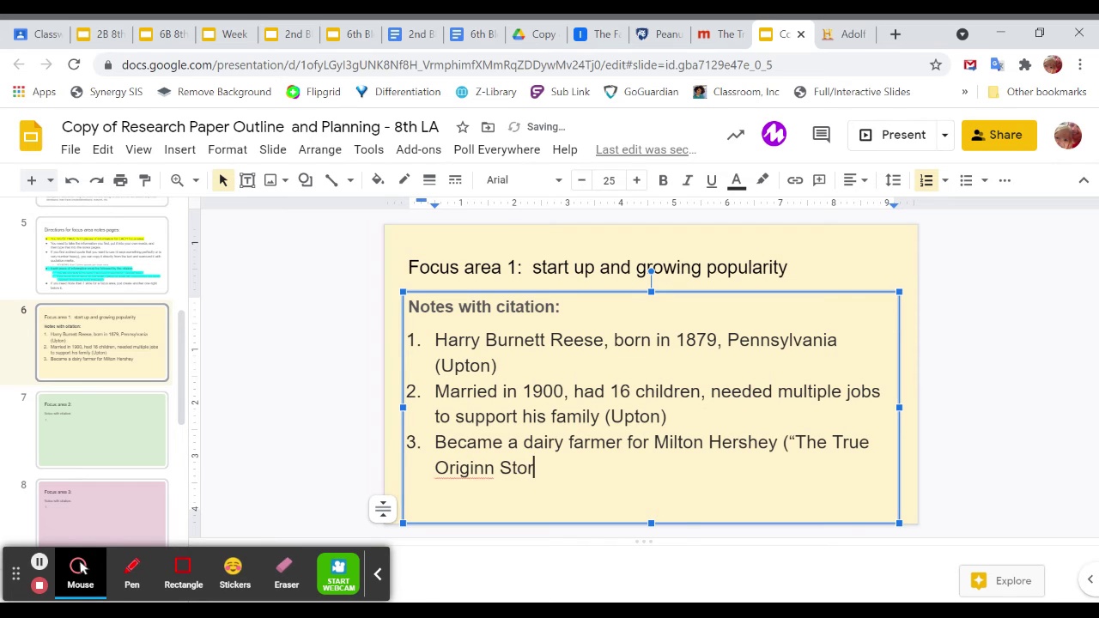
{"action": "type", "text": "y of"}
{"action": "left_click", "coordinate": [495, 468]}
{"action": "key", "text": "BackSpace"}
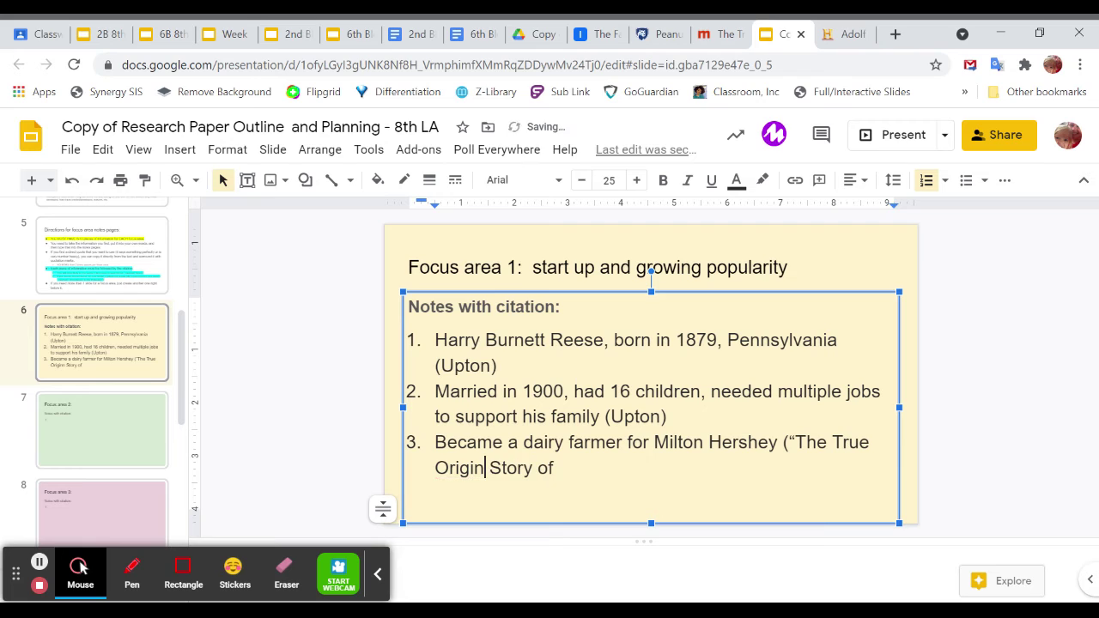
{"action": "left_click", "coordinate": [591, 468]}
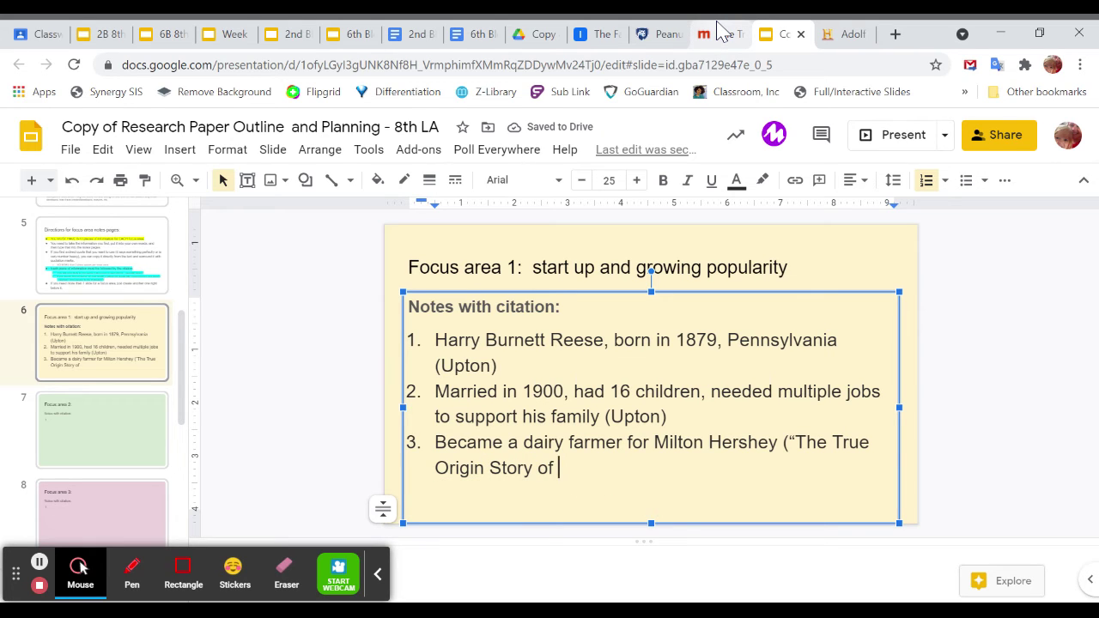
{"action": "type", "text": "R"}
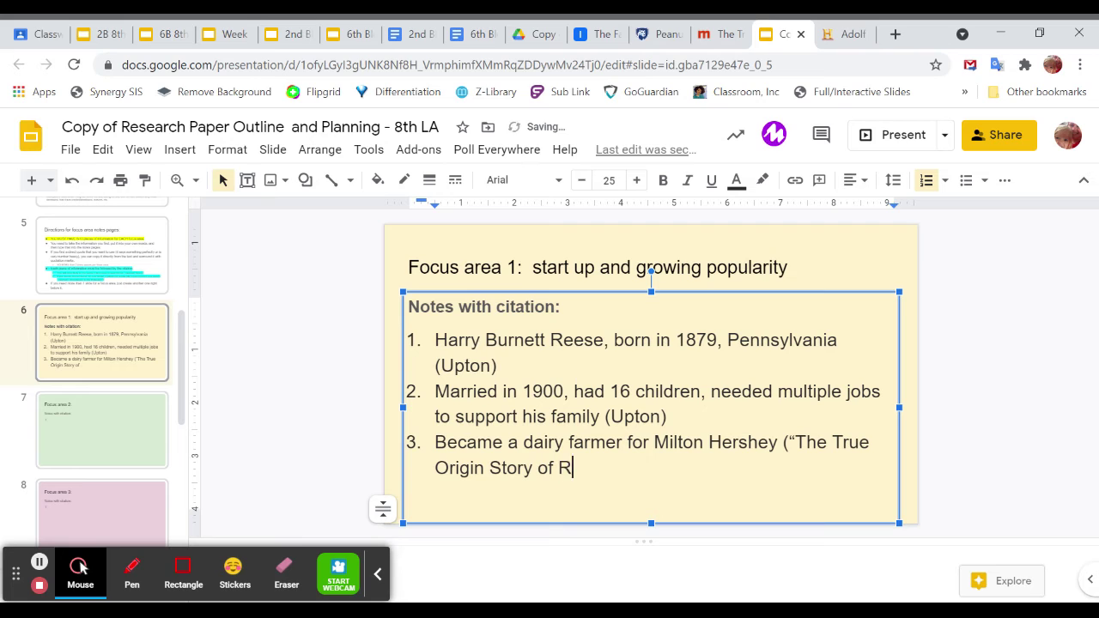
{"action": "type", "text": "eese's Peanut B"}
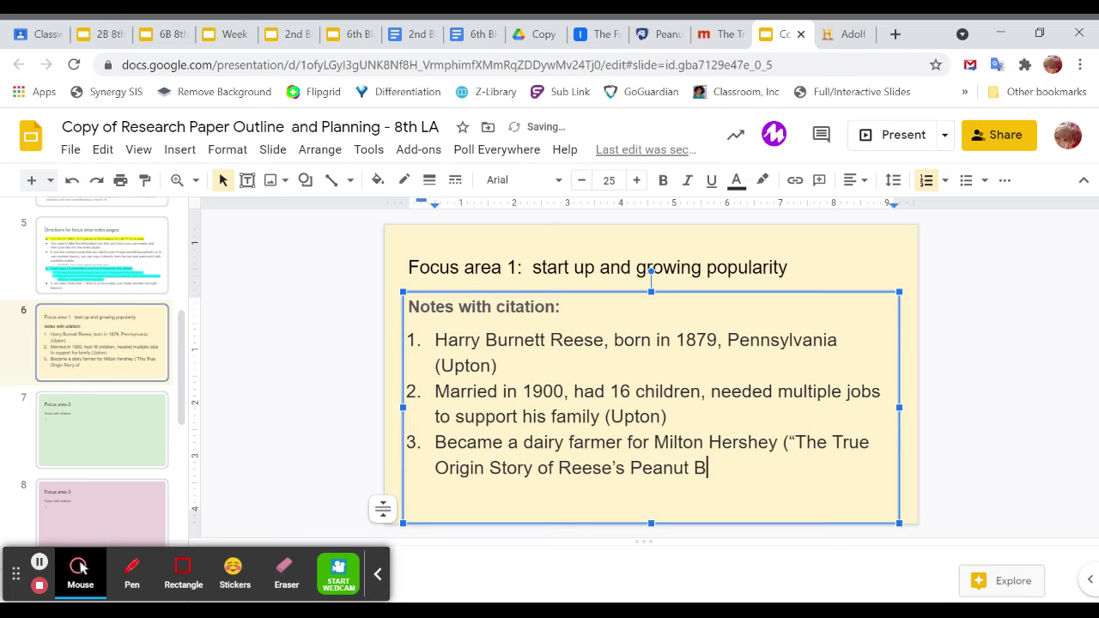
{"action": "type", "text": "utter Co"}
{"action": "key", "text": "BackSpace"}
{"action": "type", "text": "ups"}
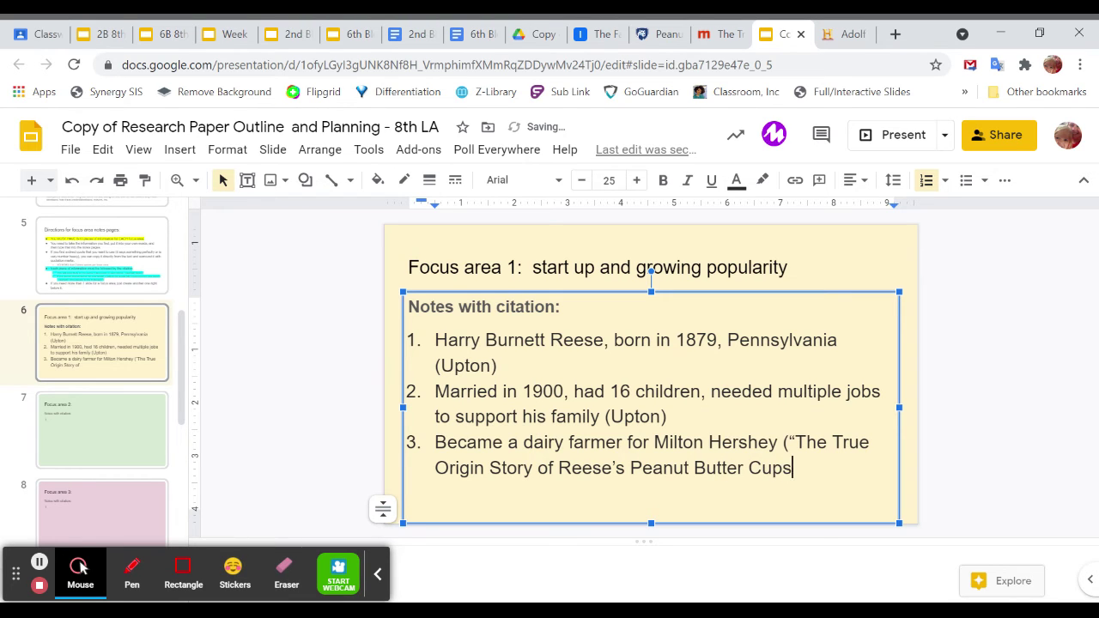
{"action": "type", "text": "”)"}
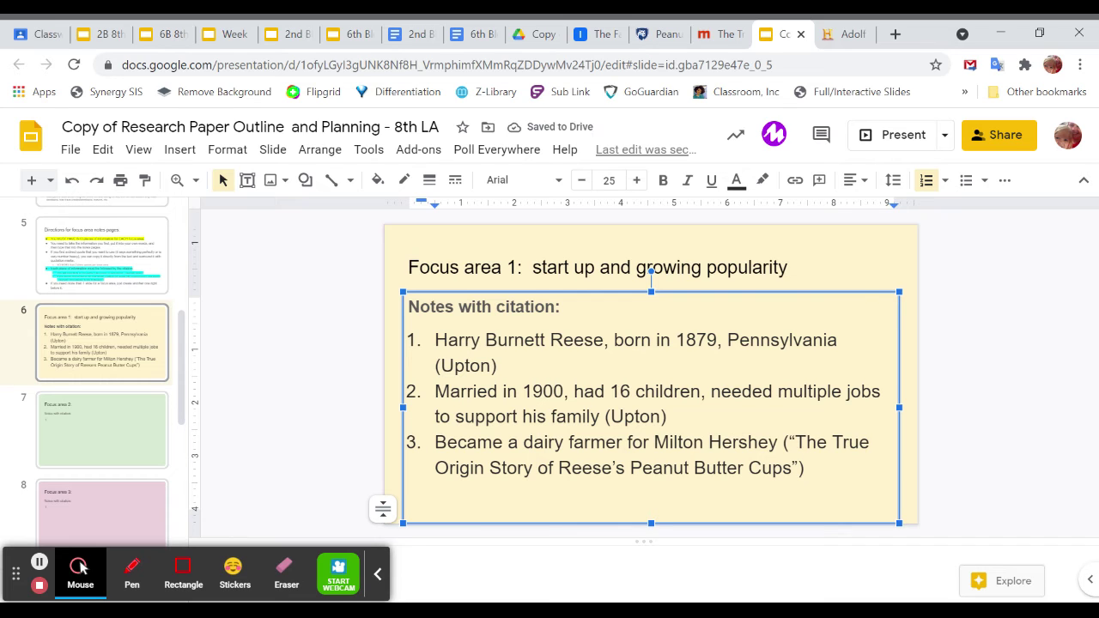
Step: Look at the focus area 2 notes slide and start an empty fourth note on the focus area 1 slide
{"action": "left_click", "coordinate": [101, 430]}
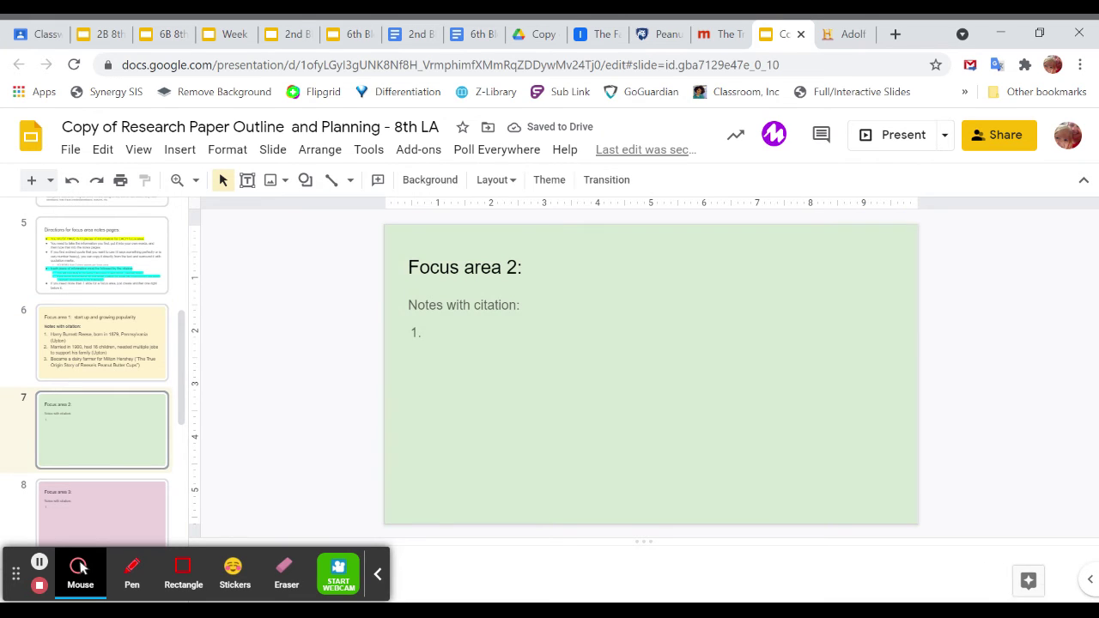
{"action": "left_click", "coordinate": [102, 342]}
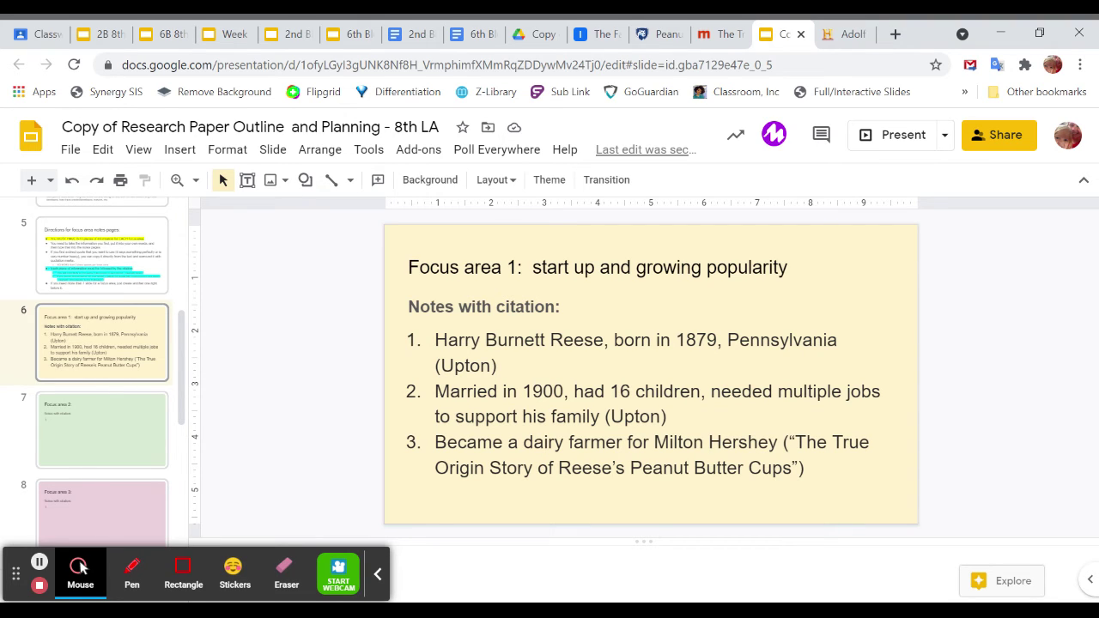
{"action": "left_click", "coordinate": [805, 468]}
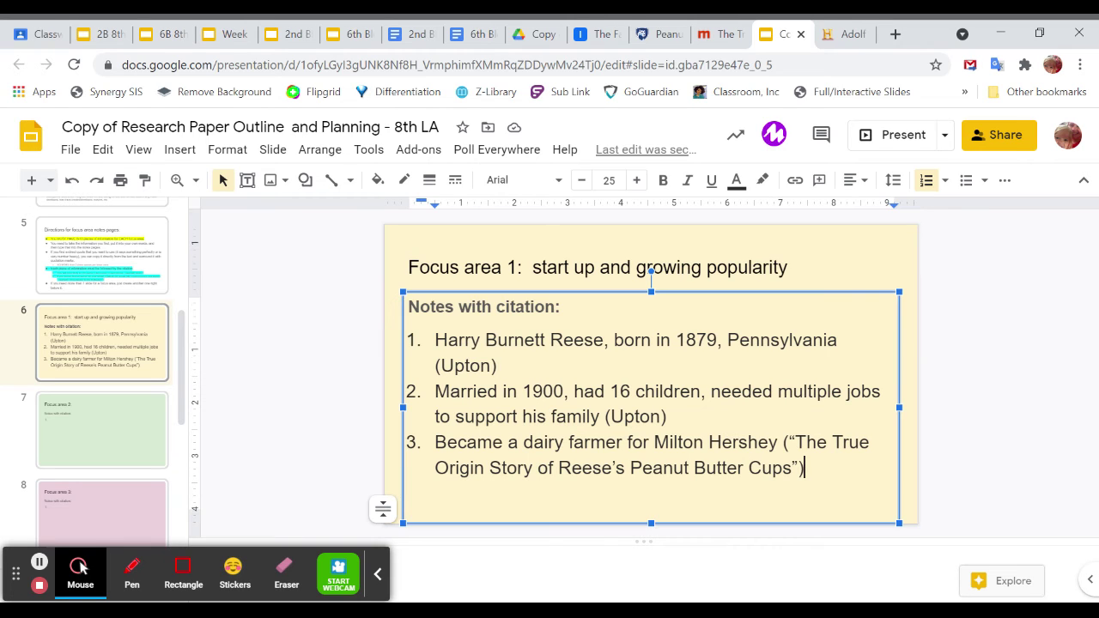
{"action": "key", "text": "Return"}
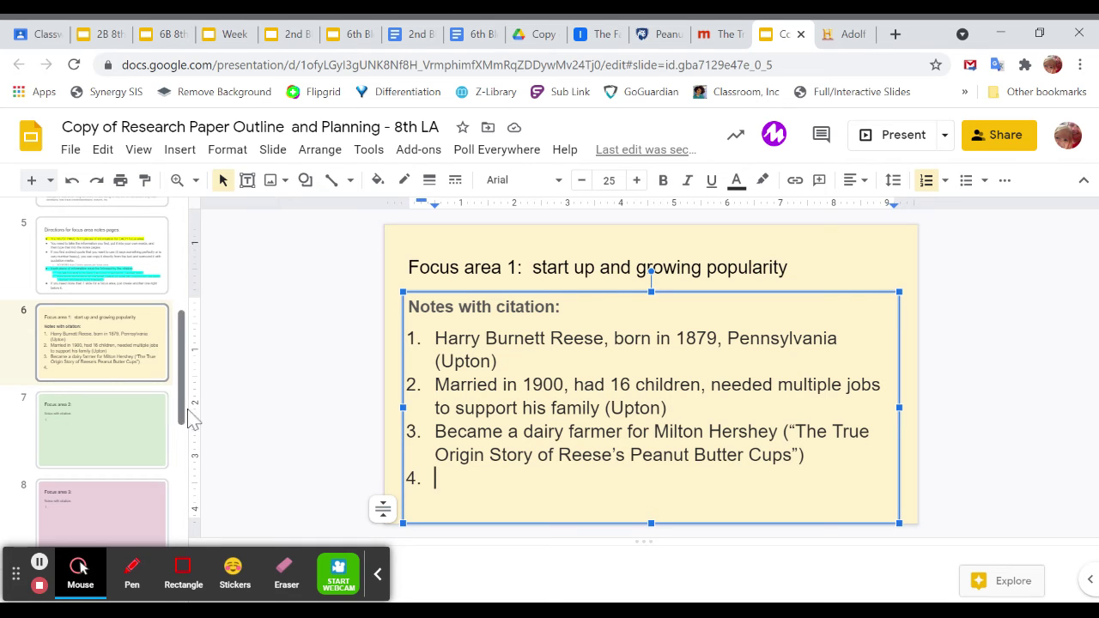
Step: Look over the focus area 2 notes slide again and switch to the History.com article on Adolf Hitler
{"action": "left_click", "coordinate": [134, 444]}
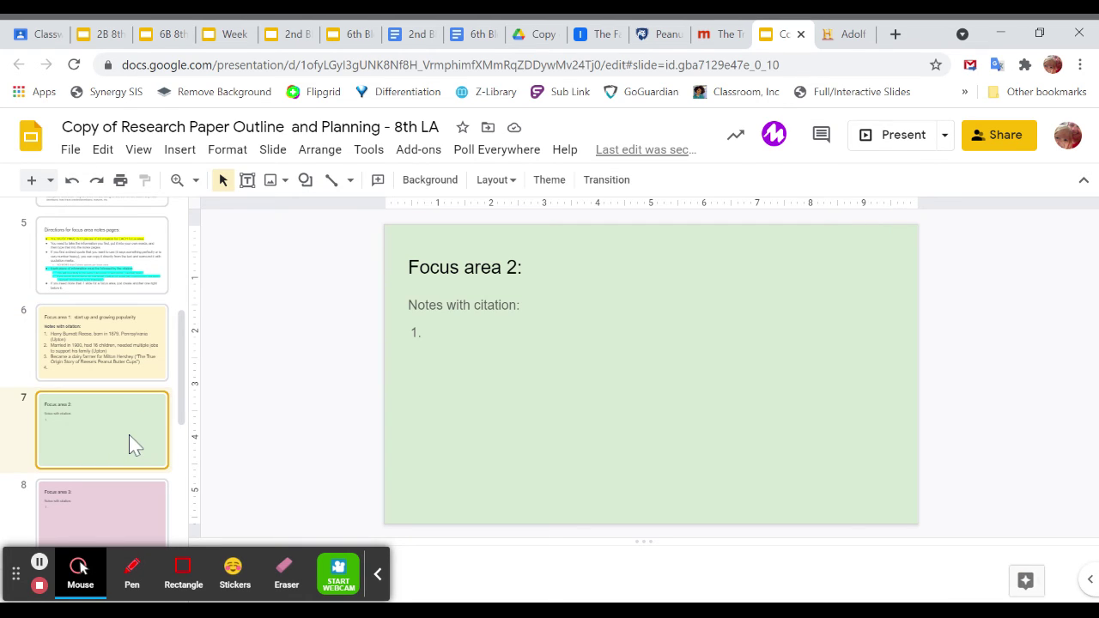
{"action": "left_click", "coordinate": [99, 369]}
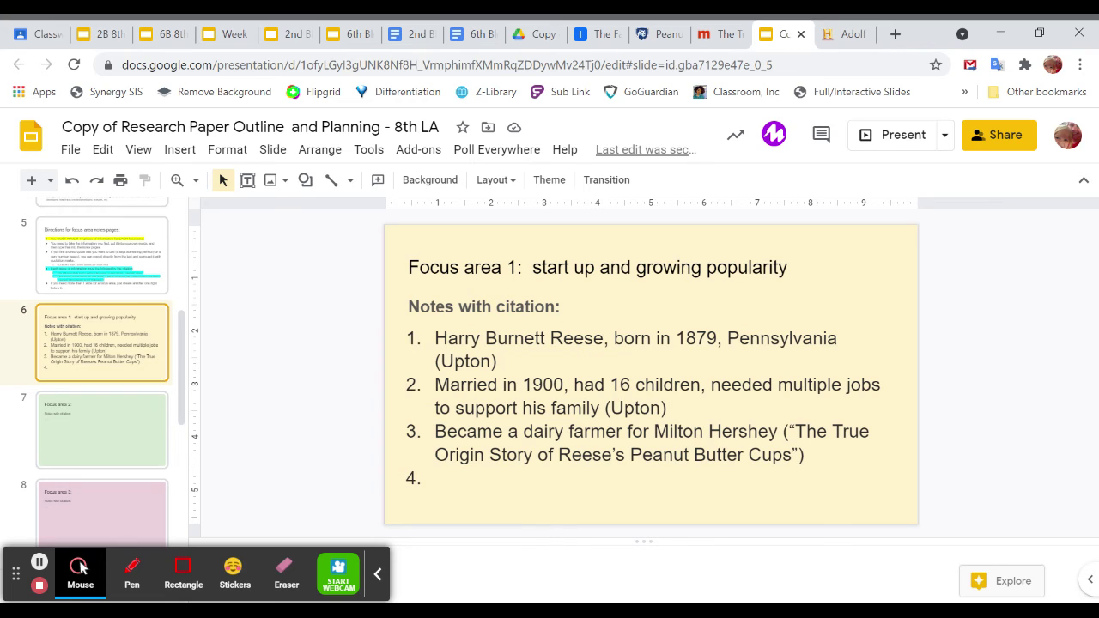
{"action": "left_click", "coordinate": [842, 32]}
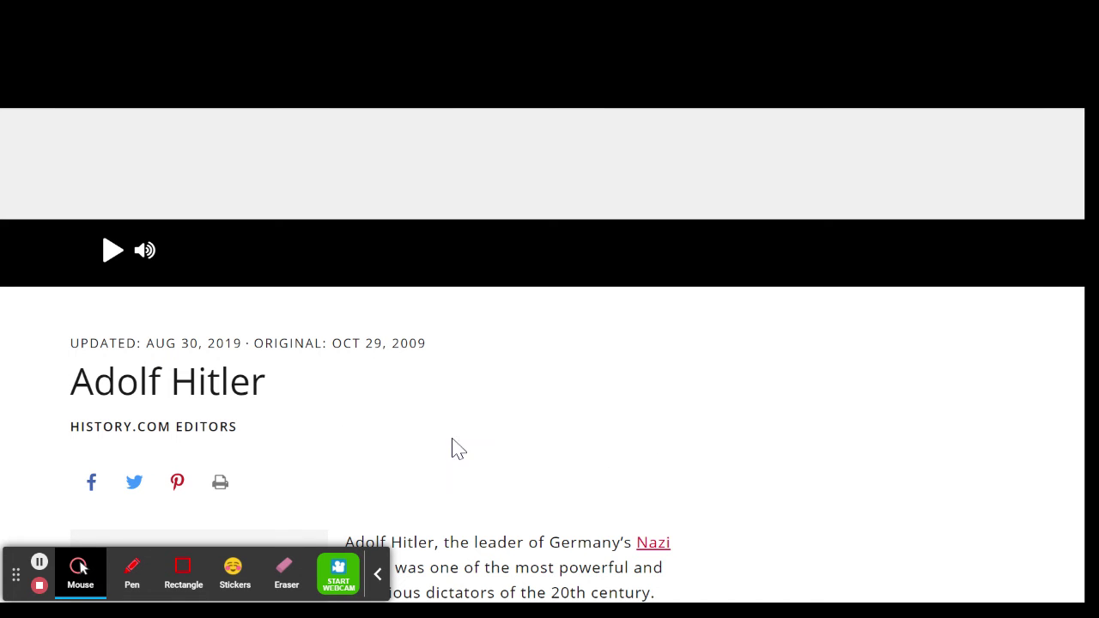
Step: Examine the title and author line of the History.com article on Adolf Hitler as a citation example
{"action": "scroll", "coordinate": [469, 444], "scroll_direction": "down", "scroll_amount": 1}
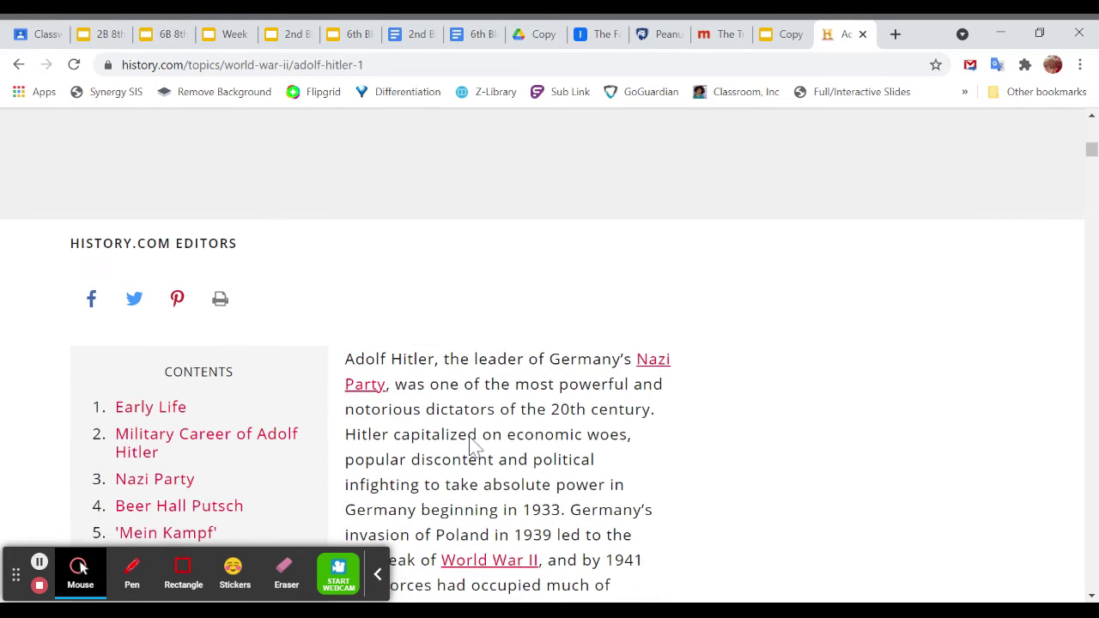
{"action": "scroll", "coordinate": [470, 446], "scroll_direction": "up", "scroll_amount": 2}
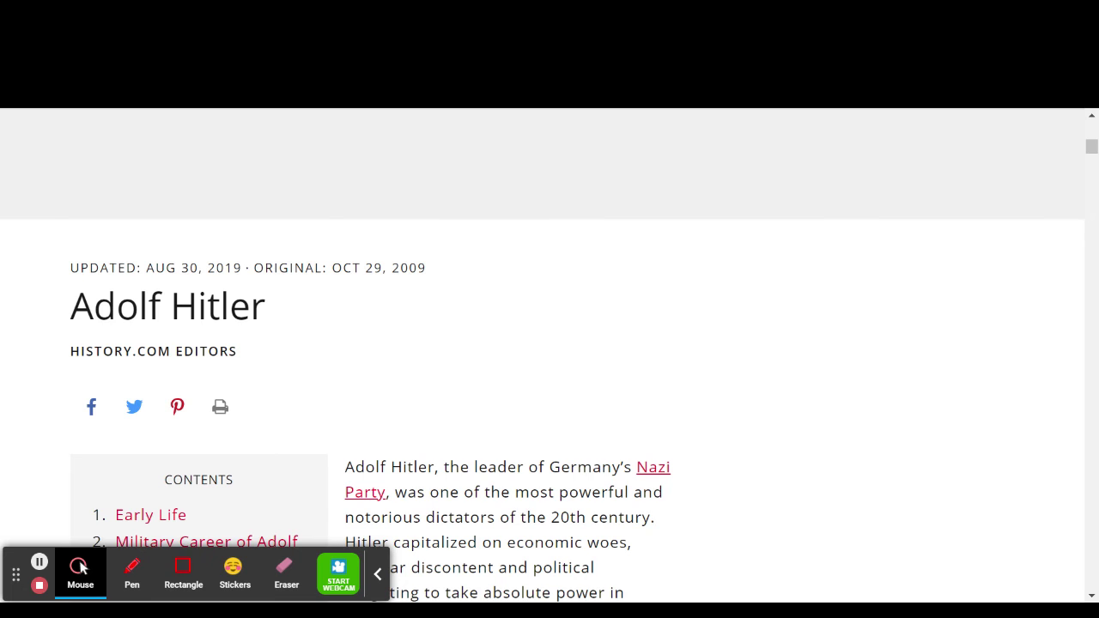
{"action": "scroll", "coordinate": [81, 566], "scroll_direction": "down", "scroll_amount": 1}
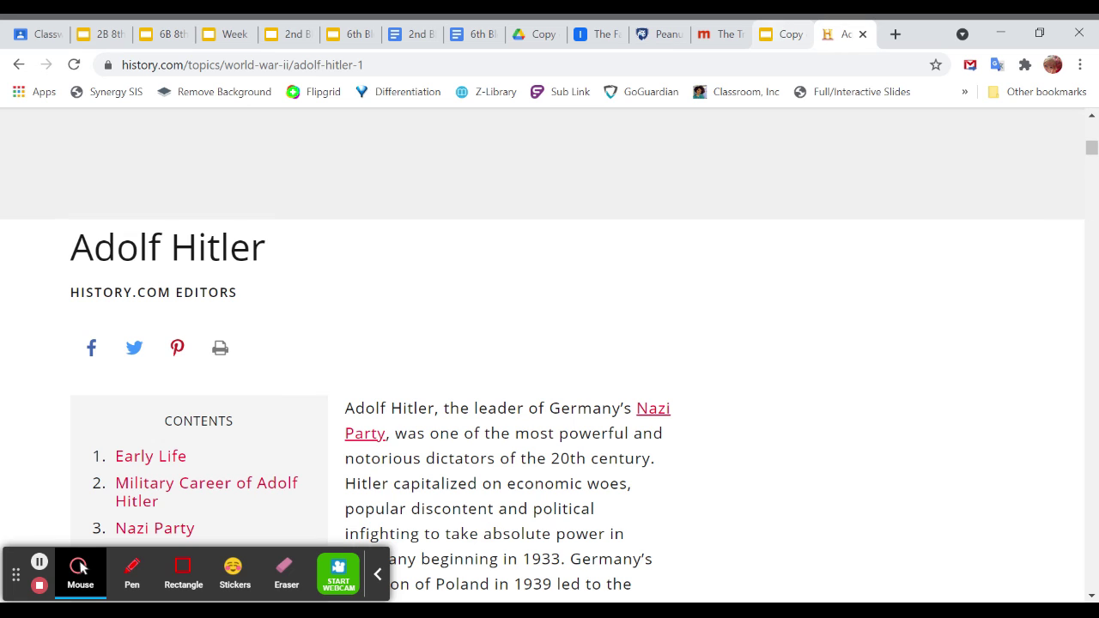
Step: Return to the research paper planning presentation and look at the topic and focus areas slide, then the resource links slide
{"action": "left_click", "coordinate": [781, 34]}
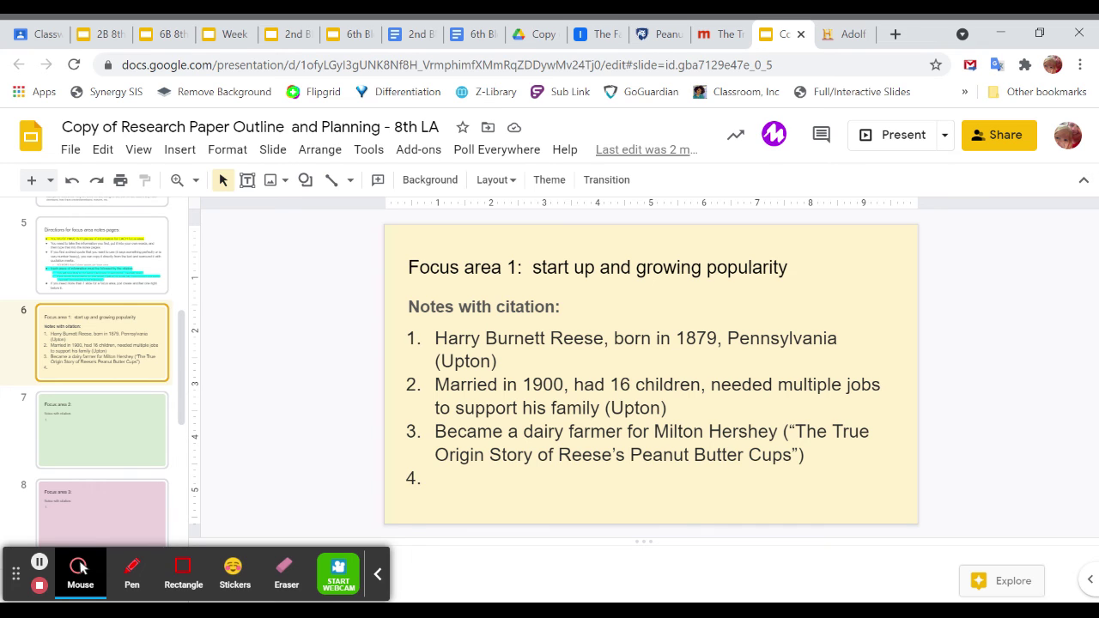
{"action": "scroll", "coordinate": [103, 279], "scroll_direction": "up", "scroll_amount": 2}
{"action": "left_click", "coordinate": [106, 283]}
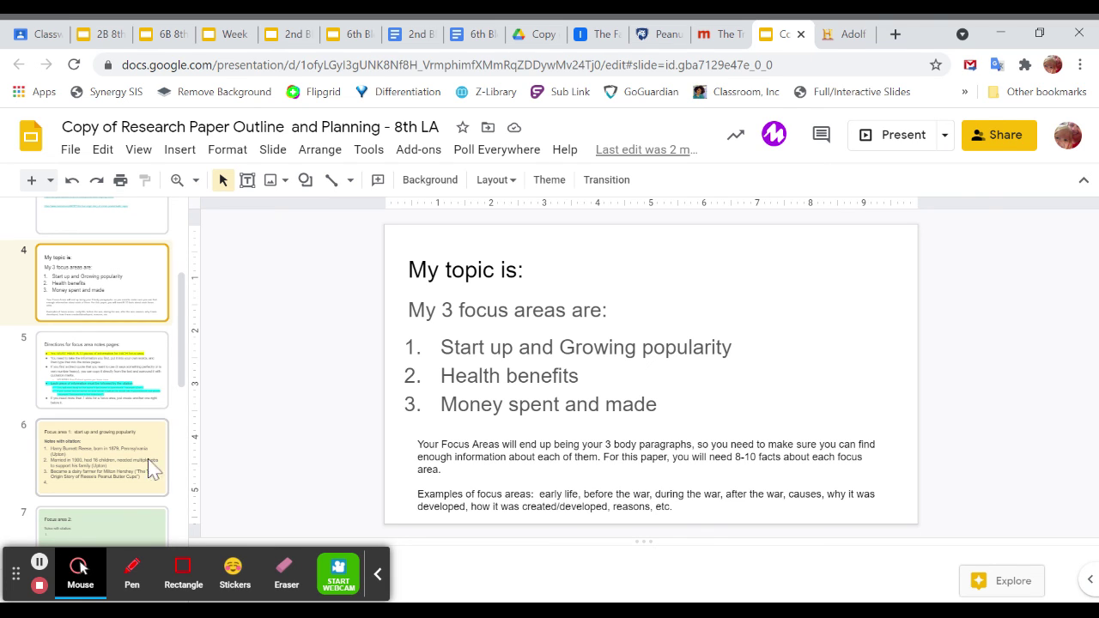
{"action": "scroll", "coordinate": [115, 369], "scroll_direction": "up", "scroll_amount": 1}
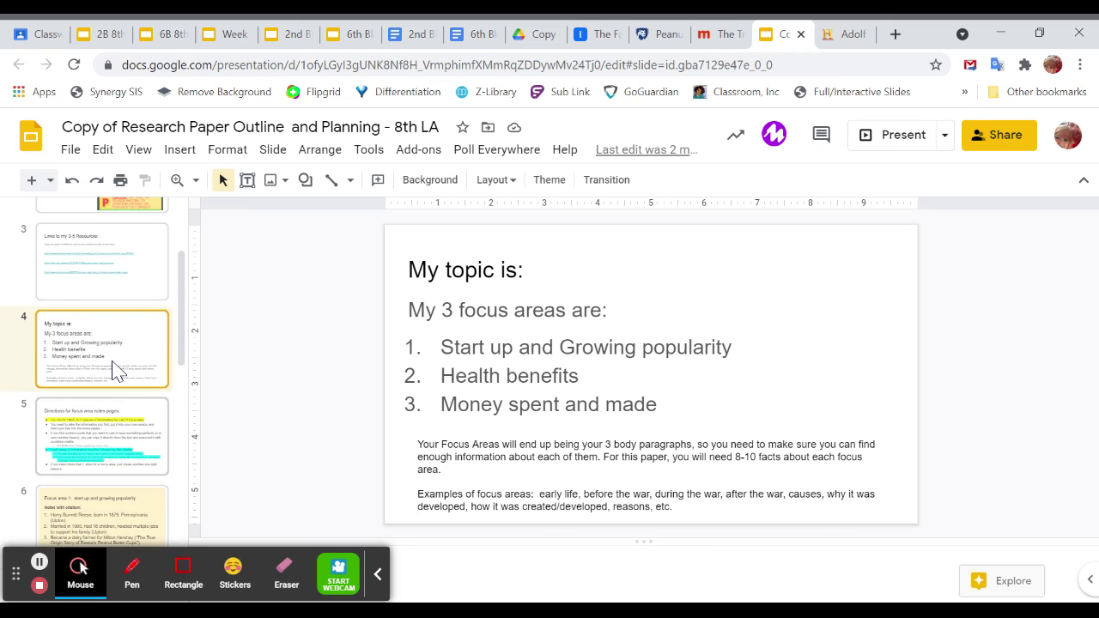
{"action": "left_click", "coordinate": [137, 290]}
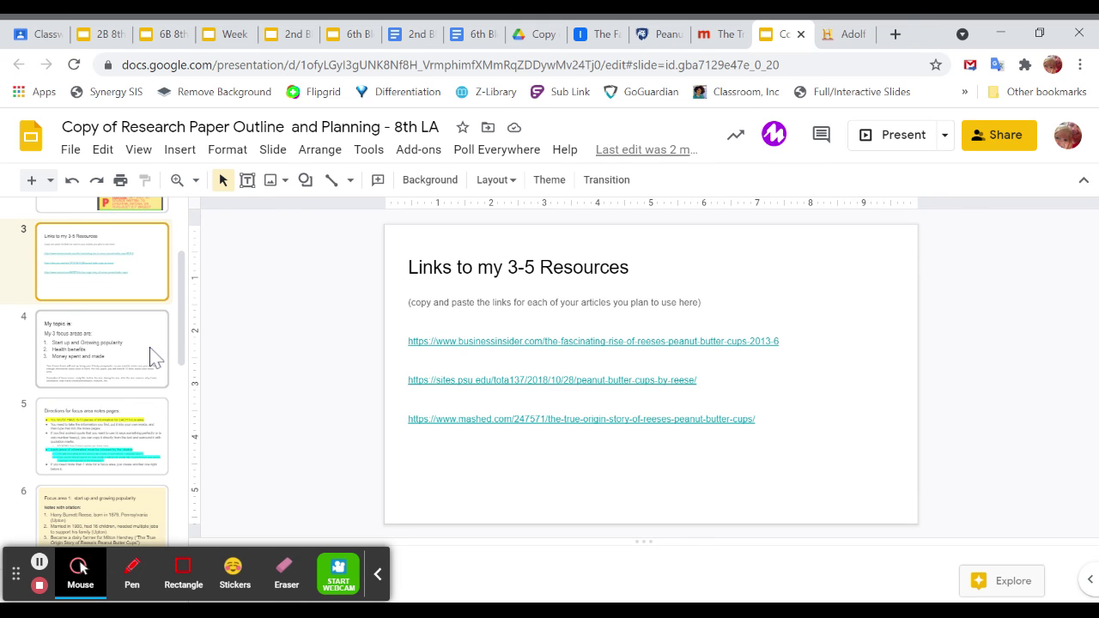
Step: Look through the slide thumbnails between the title slide and the example thesis statement slide to review the whole planning outline
{"action": "scroll", "coordinate": [152, 352], "scroll_direction": "up", "scroll_amount": 2}
{"action": "scroll", "coordinate": [152, 352], "scroll_direction": "down", "scroll_amount": 3}
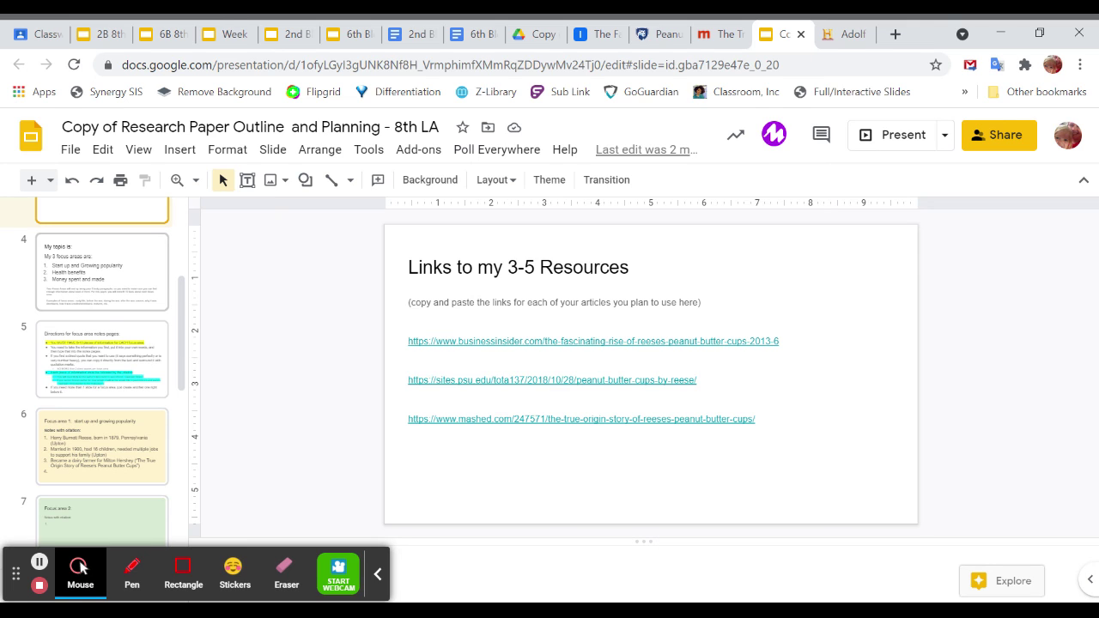
{"action": "scroll", "coordinate": [101, 369], "scroll_direction": "down", "scroll_amount": 2}
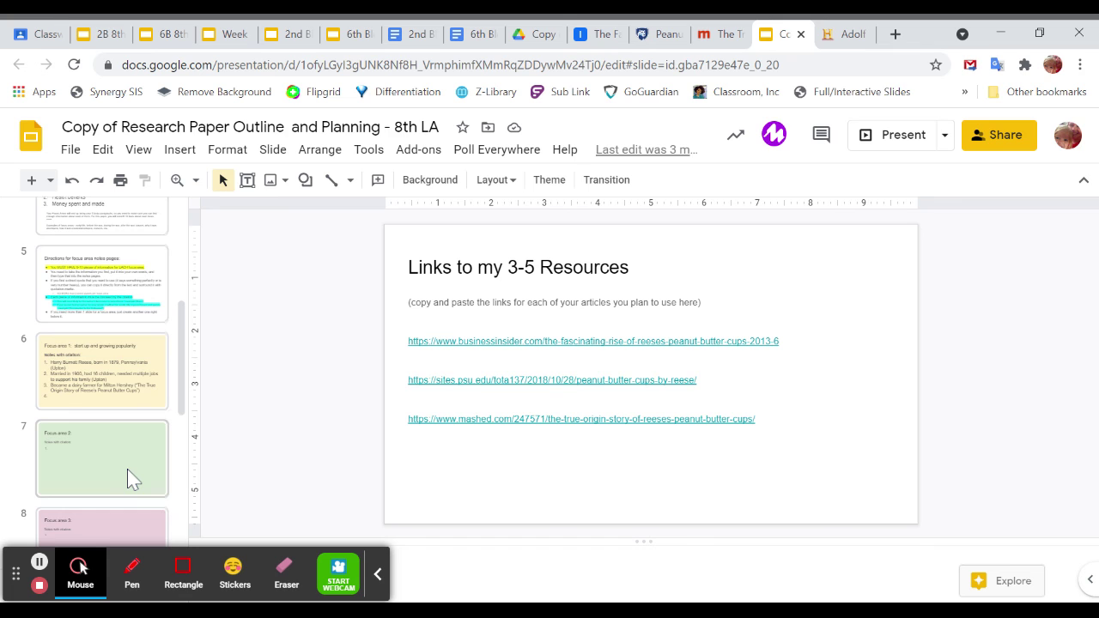
{"action": "scroll", "coordinate": [127, 472], "scroll_direction": "down", "scroll_amount": 1}
{"action": "scroll", "coordinate": [127, 472], "scroll_direction": "up", "scroll_amount": 5}
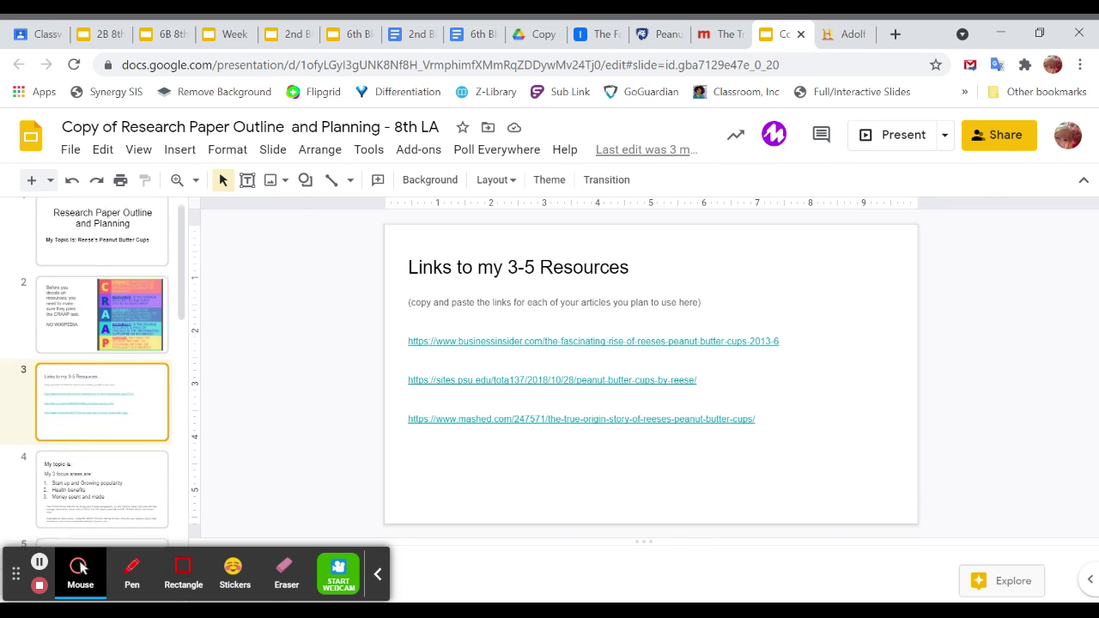
{"action": "scroll", "coordinate": [30, 490], "scroll_direction": "down", "scroll_amount": 4}
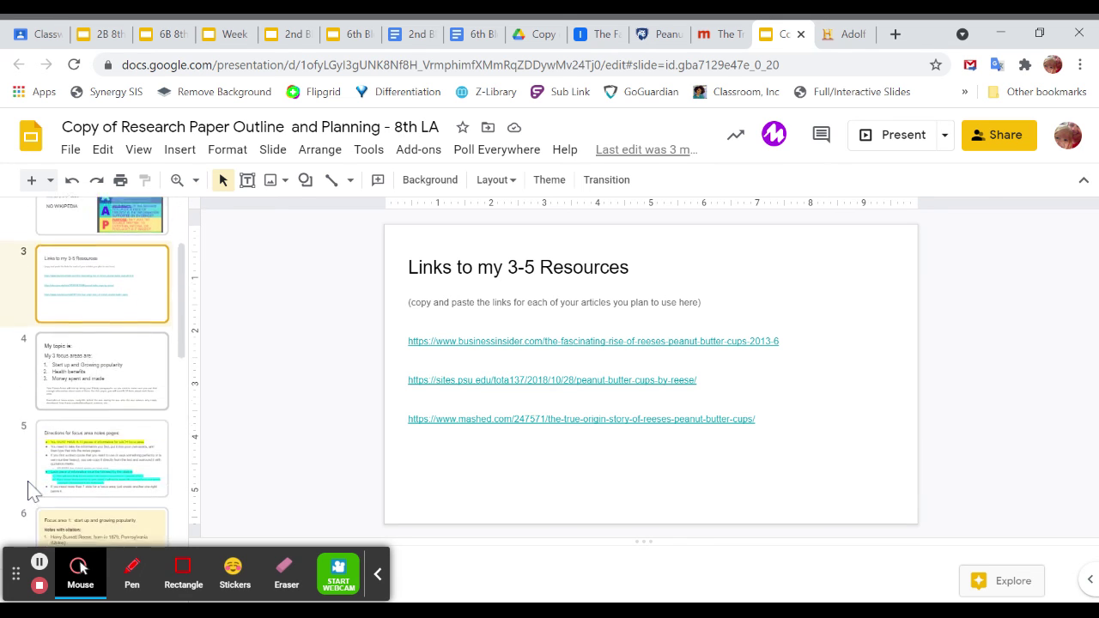
{"action": "scroll", "coordinate": [29, 490], "scroll_direction": "down", "scroll_amount": 8}
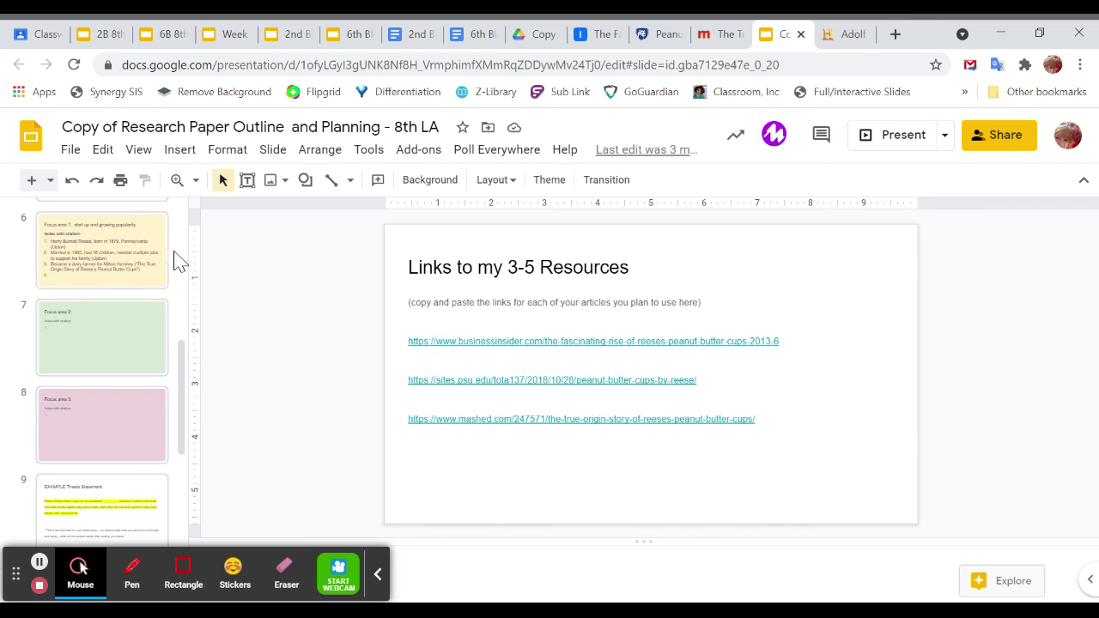
{"action": "scroll", "coordinate": [177, 258], "scroll_direction": "up", "scroll_amount": 12}
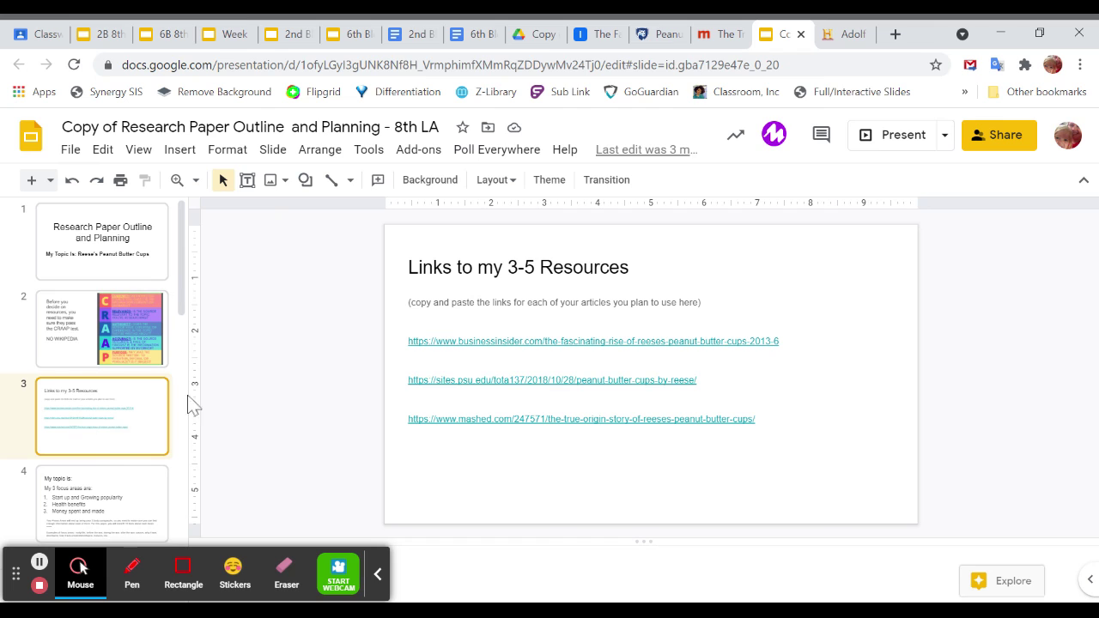